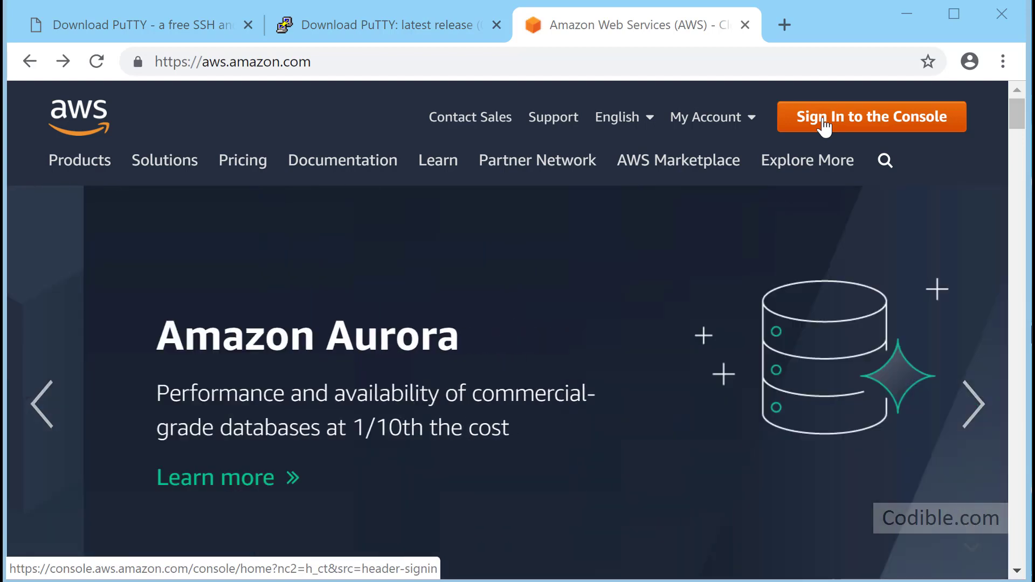
Sign in to the AWS Management Console and find and open the EC2 service.
{"action": "left_click", "coordinate": [824, 128]}
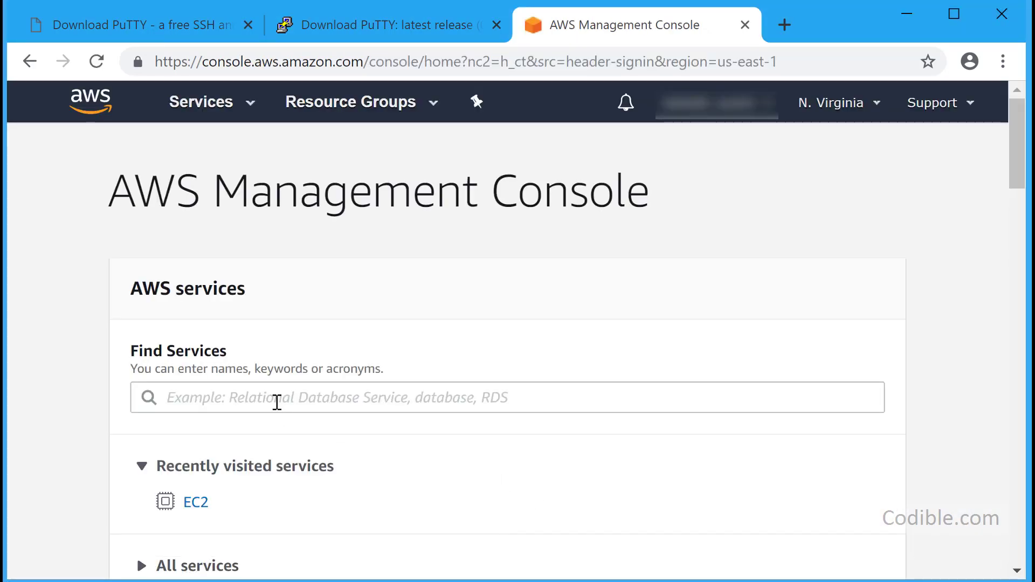
{"action": "left_click", "coordinate": [276, 401]}
{"action": "type", "text": "ec2"}
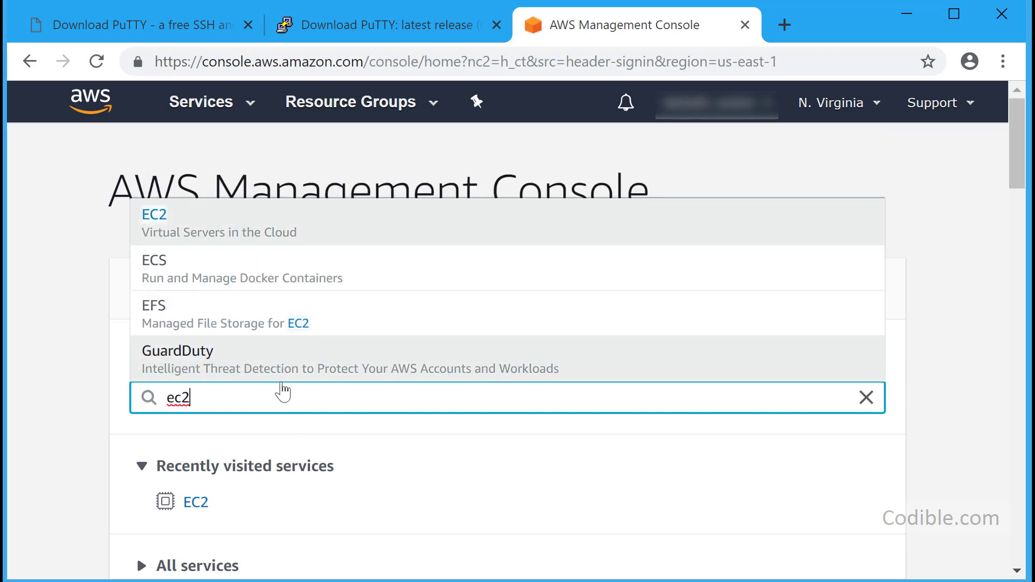
{"action": "key", "text": "Return"}
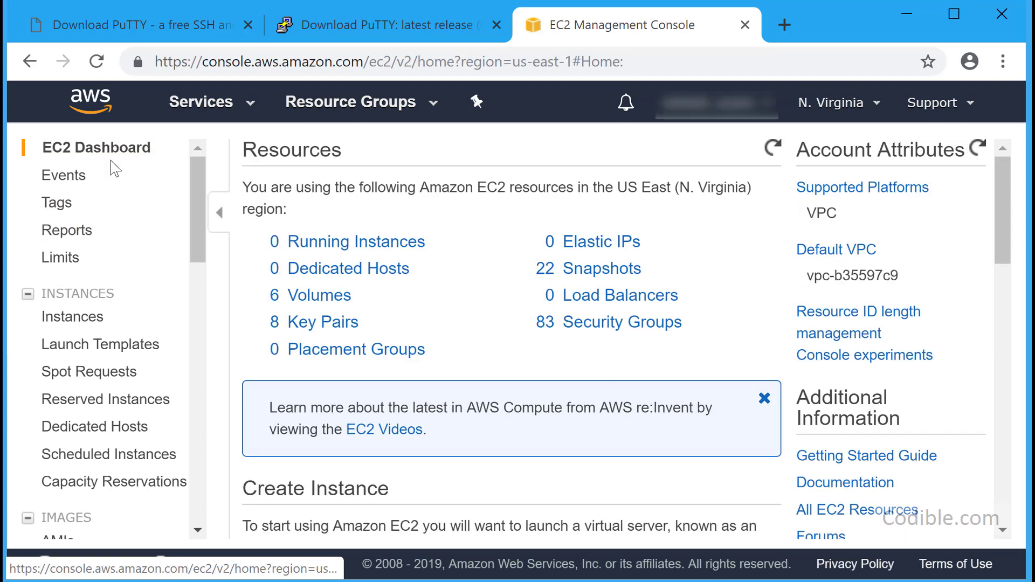
Show the EC2 instances list and start launching a new instance.
{"action": "left_click", "coordinate": [90, 325]}
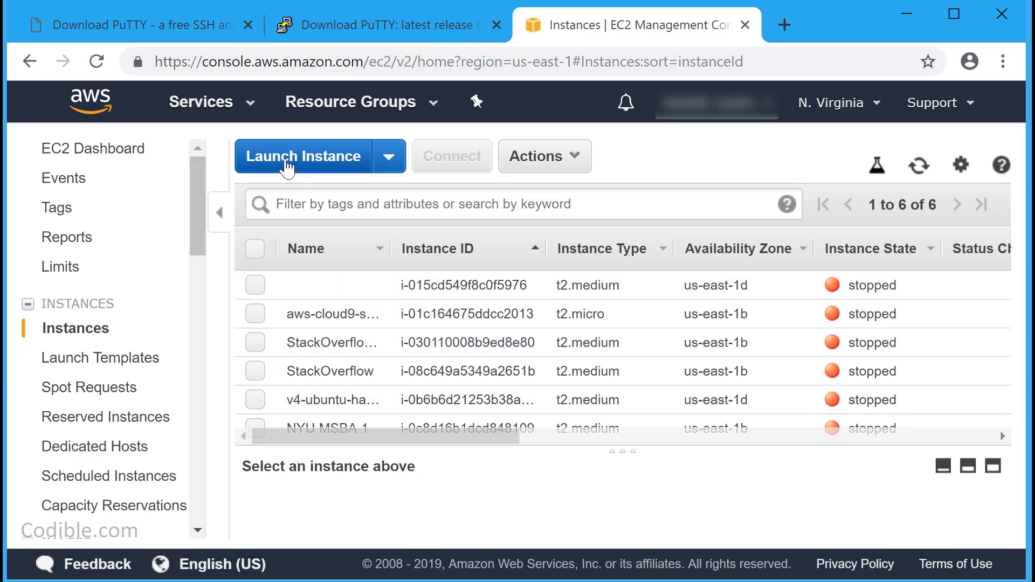
{"action": "left_click", "coordinate": [287, 169]}
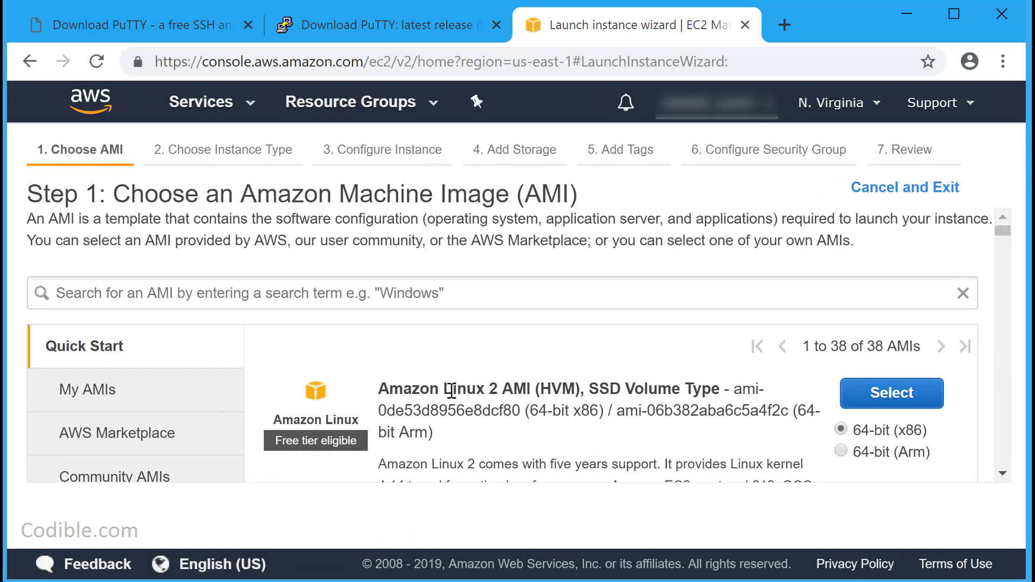
Look through the AWS Marketplace machine images and return to the Quick Start images.
{"action": "left_click", "coordinate": [375, 296]}
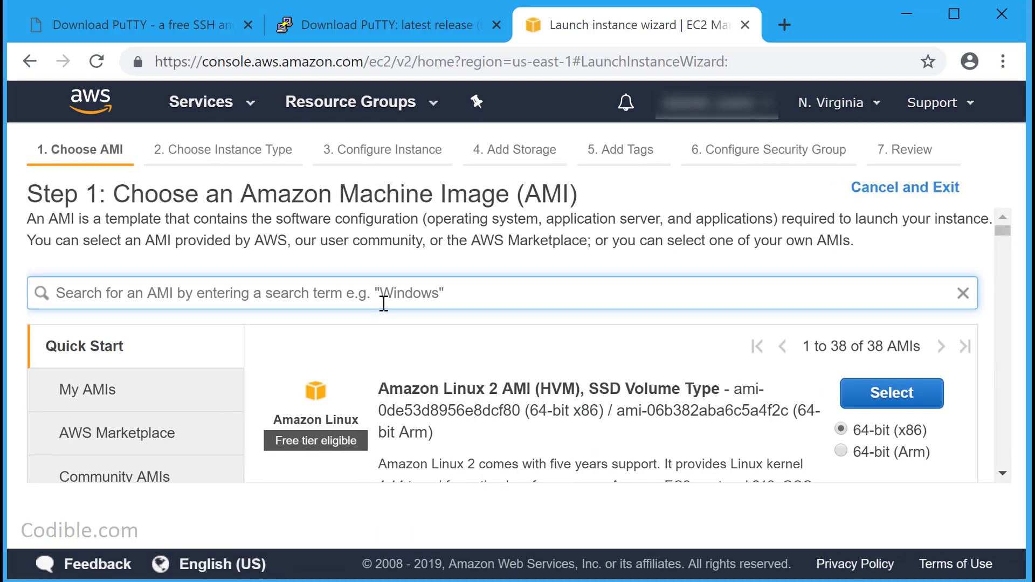
{"action": "scroll", "coordinate": [421, 372], "scroll_direction": "down", "scroll_amount": 2}
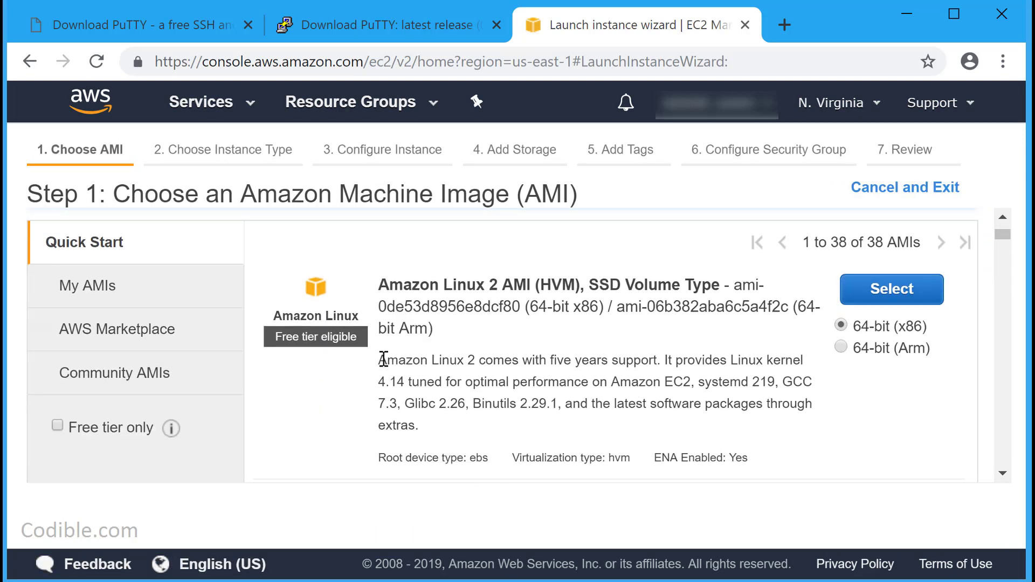
{"action": "left_click", "coordinate": [147, 337]}
{"action": "scroll", "coordinate": [525, 356], "scroll_direction": "down", "scroll_amount": 5}
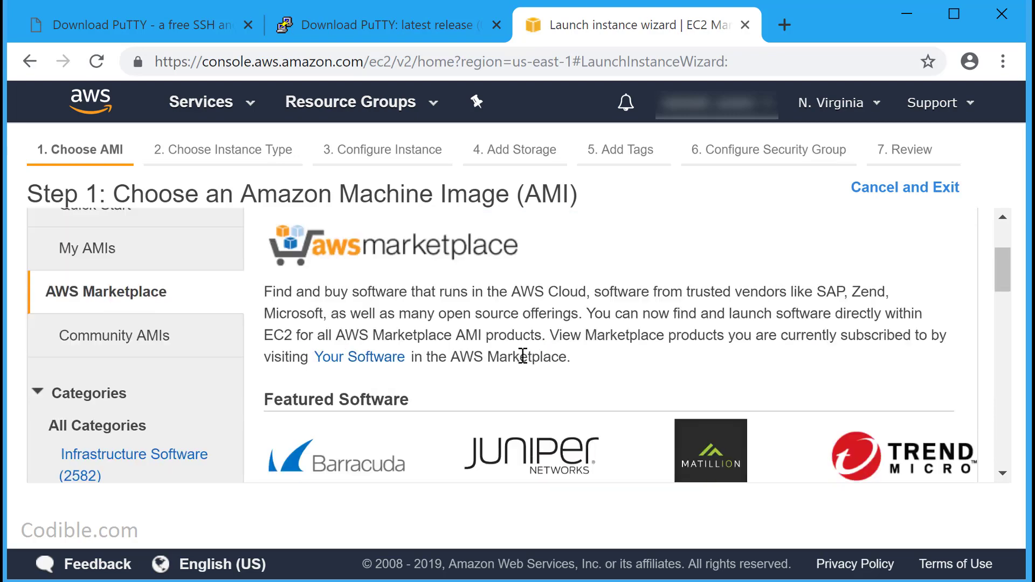
{"action": "scroll", "coordinate": [526, 364], "scroll_direction": "down", "scroll_amount": 8}
{"action": "scroll", "coordinate": [257, 369], "scroll_direction": "up", "scroll_amount": 15}
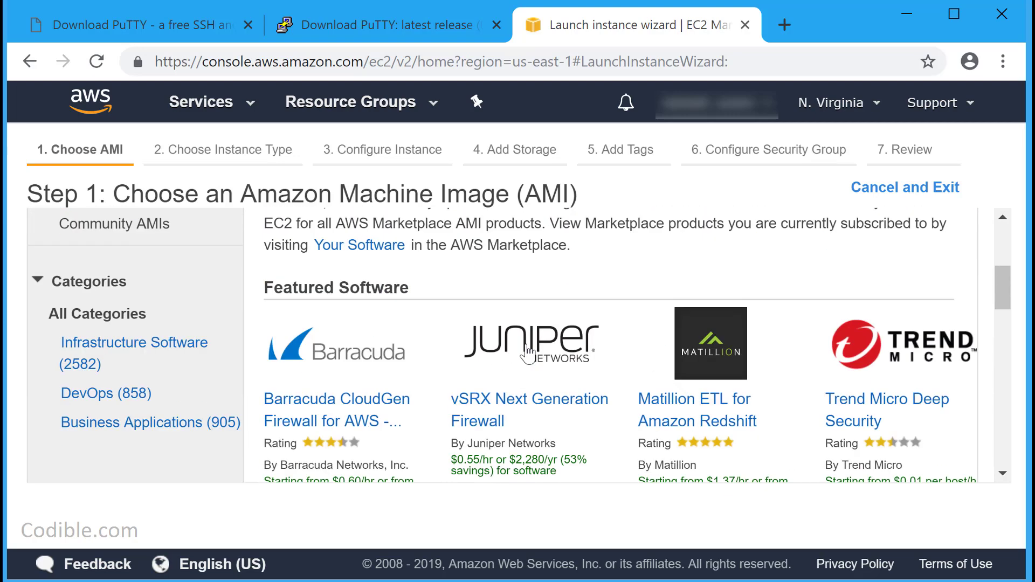
{"action": "left_click", "coordinate": [174, 391]}
{"action": "left_click", "coordinate": [169, 350]}
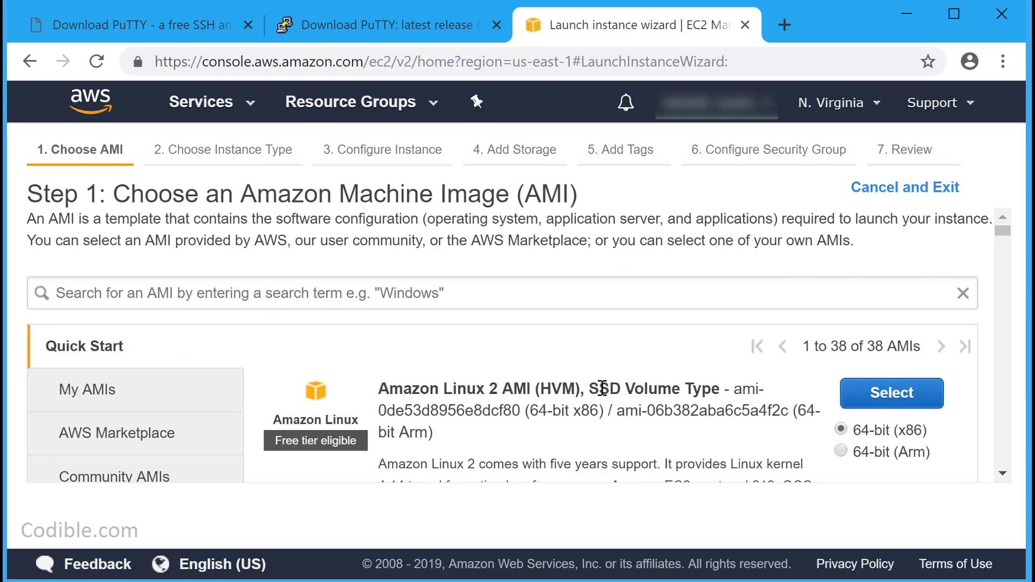
Choose the 64-bit (x86) Amazon Linux 2 AMI (HVM), SSD Volume Type, with the t2.medium instance type.
{"action": "left_click", "coordinate": [877, 399]}
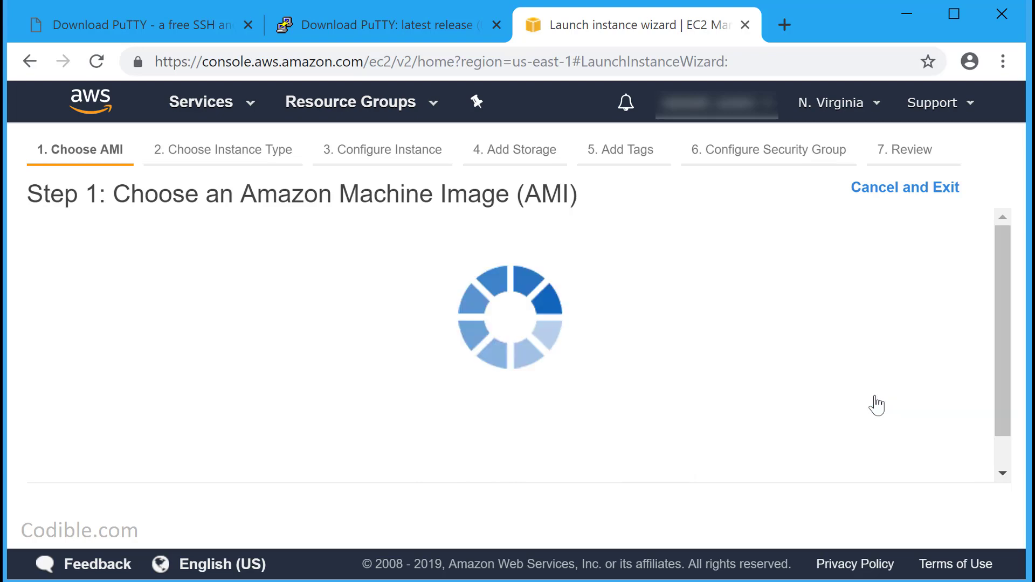
{"action": "scroll", "coordinate": [491, 360], "scroll_direction": "down", "scroll_amount": 3}
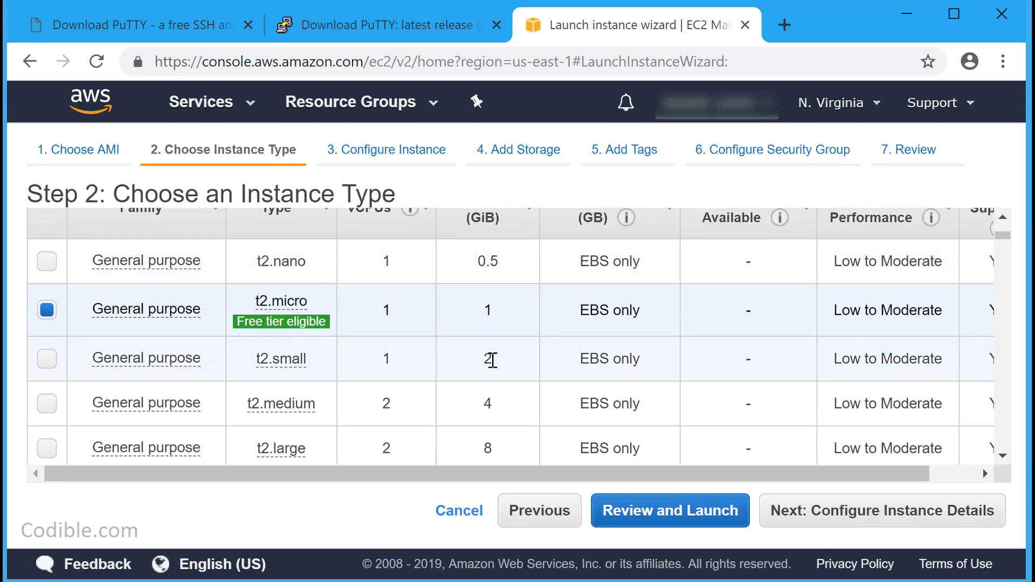
{"action": "scroll", "coordinate": [441, 384], "scroll_direction": "down", "scroll_amount": 2}
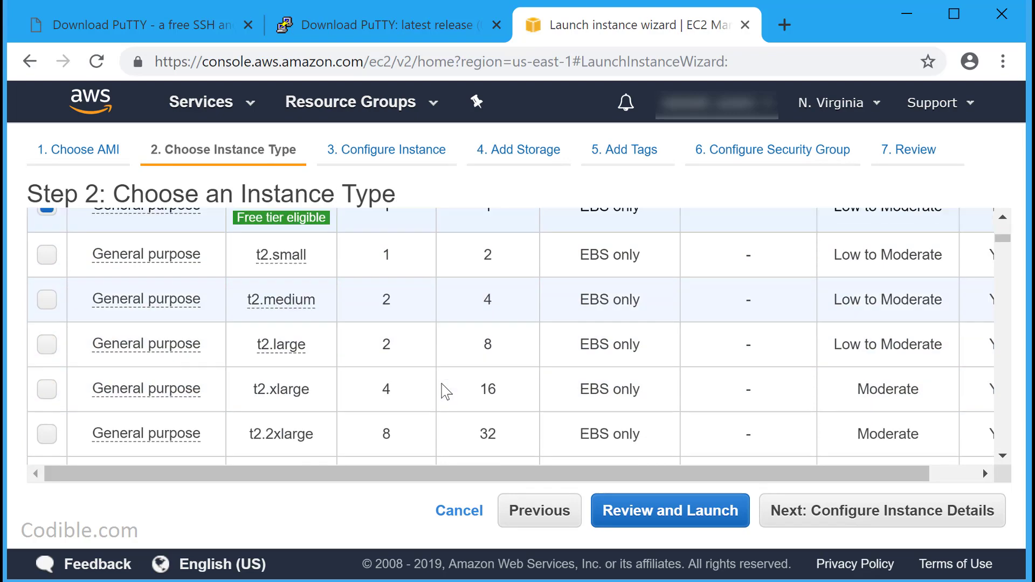
{"action": "mouse_move", "coordinate": [263, 310]}
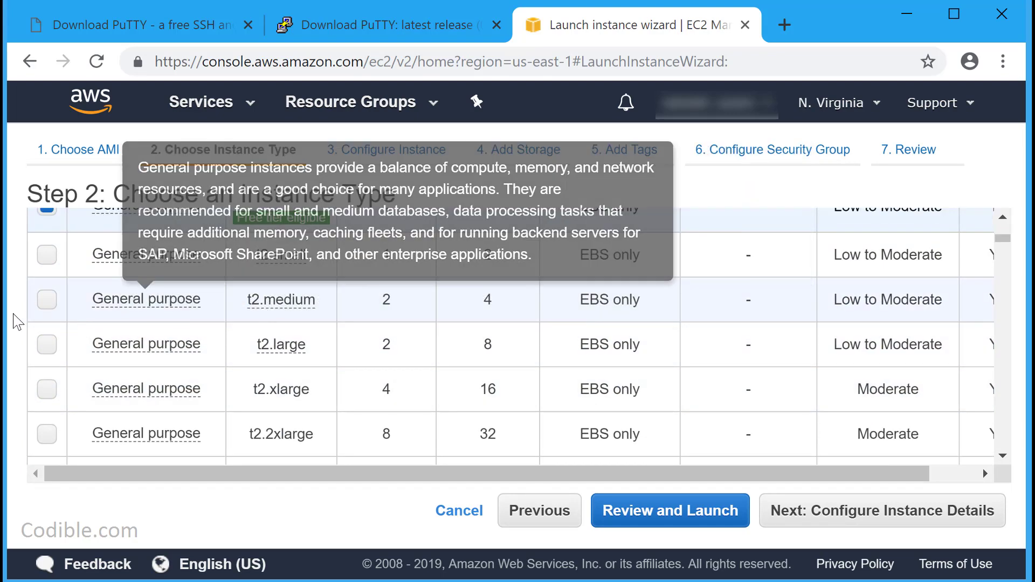
{"action": "left_click", "coordinate": [47, 300]}
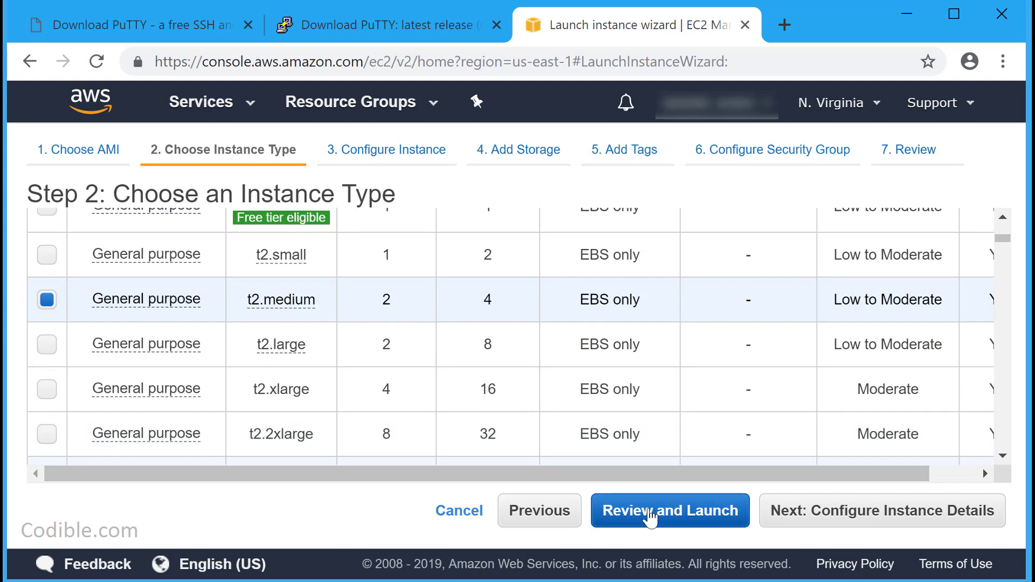
Go to the launch review and check the AMI, instance type, security group and remaining settings.
{"action": "left_click", "coordinate": [651, 517]}
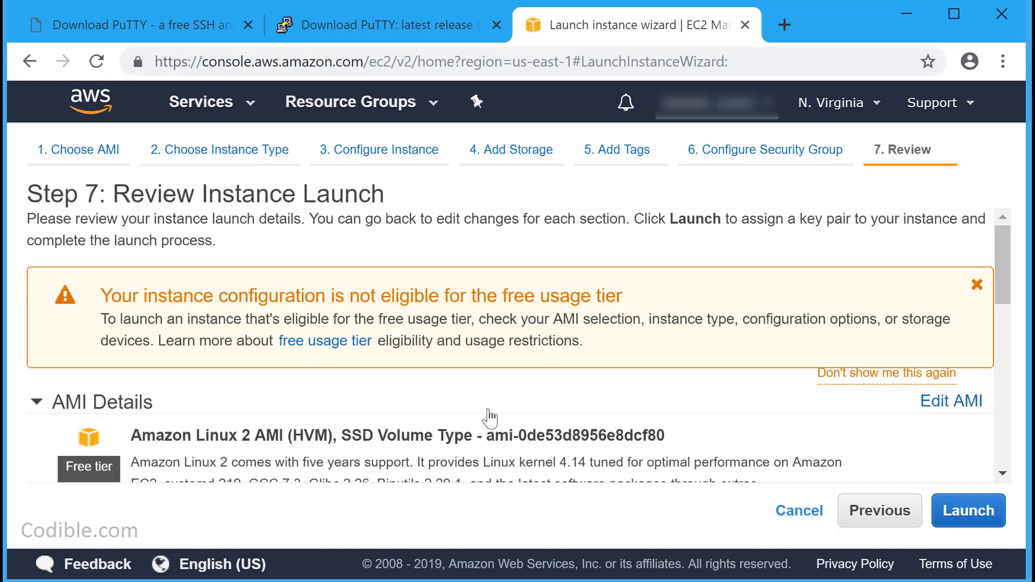
{"action": "scroll", "coordinate": [491, 426], "scroll_direction": "down", "scroll_amount": 3}
{"action": "scroll", "coordinate": [491, 418], "scroll_direction": "down", "scroll_amount": 2}
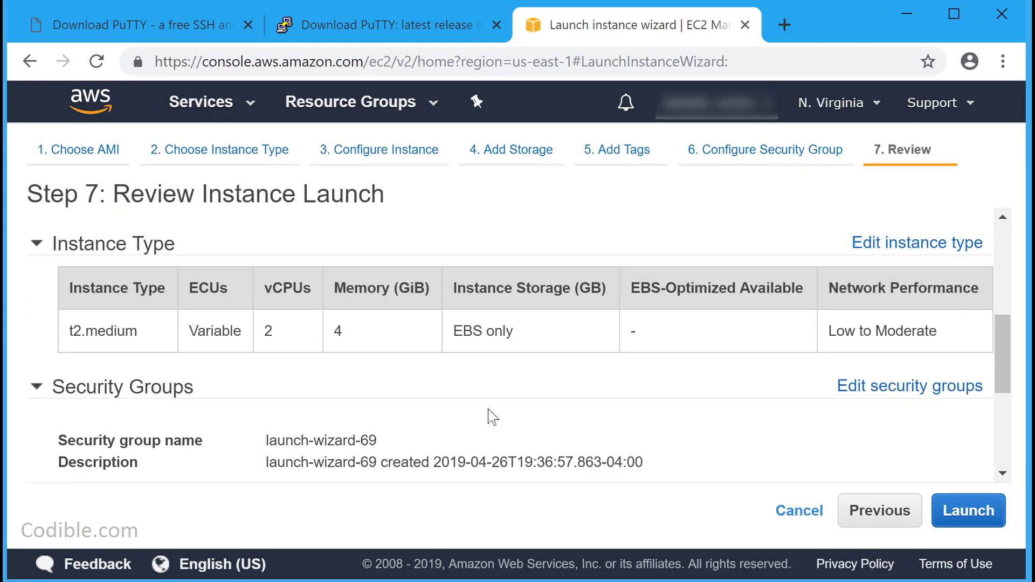
{"action": "scroll", "coordinate": [493, 417], "scroll_direction": "down", "scroll_amount": 2}
{"action": "scroll", "coordinate": [492, 418], "scroll_direction": "down", "scroll_amount": 3}
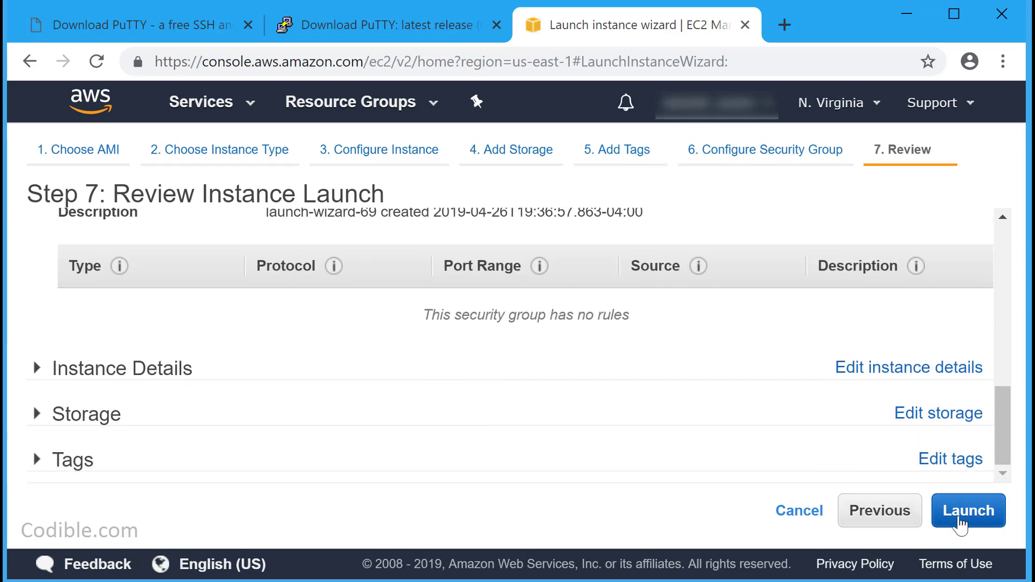
Proceed with the launch, create a new key pair named my_new_key_pair and download its private key file.
{"action": "left_click", "coordinate": [960, 522]}
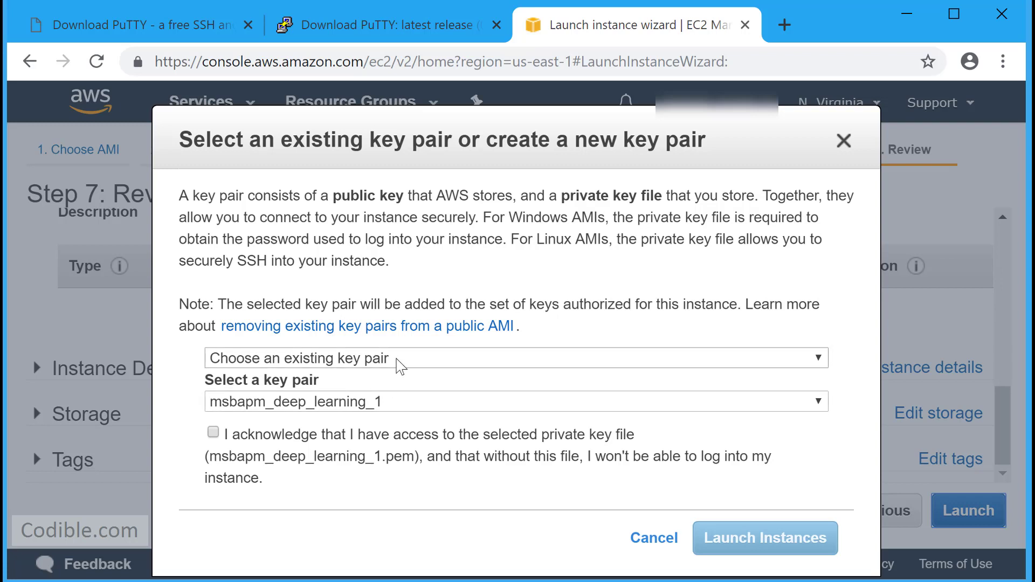
{"action": "left_click", "coordinate": [402, 363]}
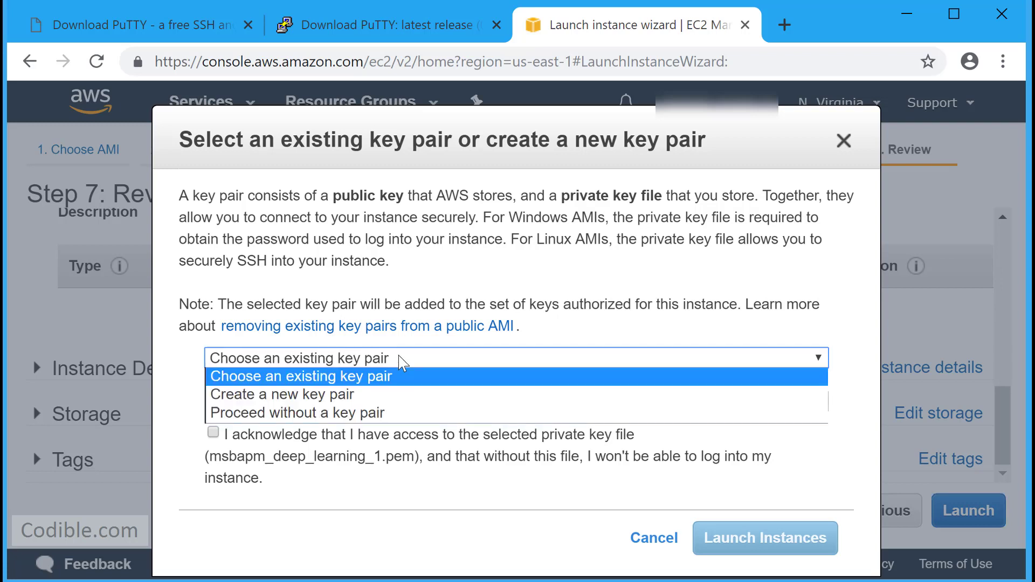
{"action": "left_click", "coordinate": [397, 396]}
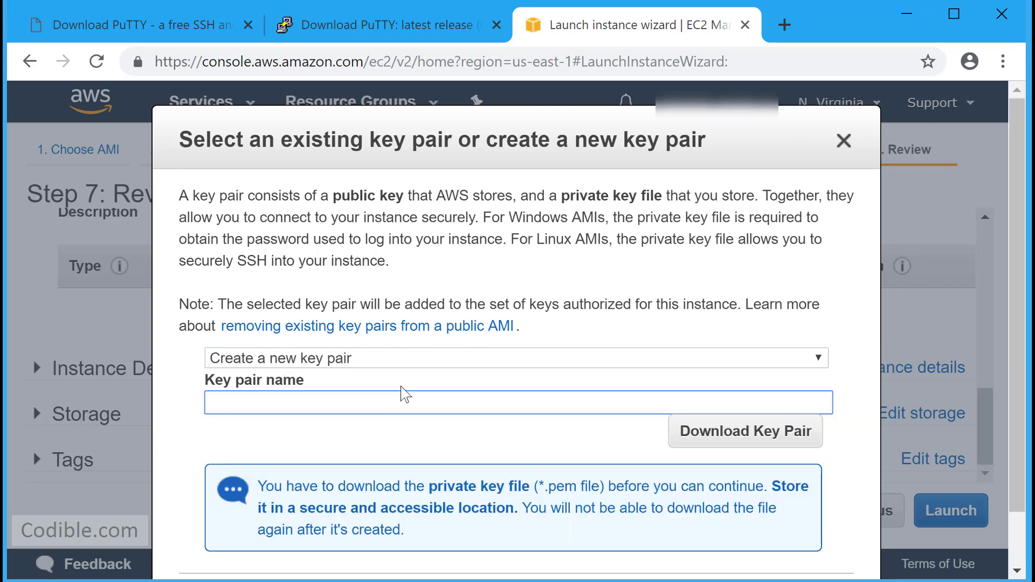
{"action": "type", "text": "my_new_key_pair"}
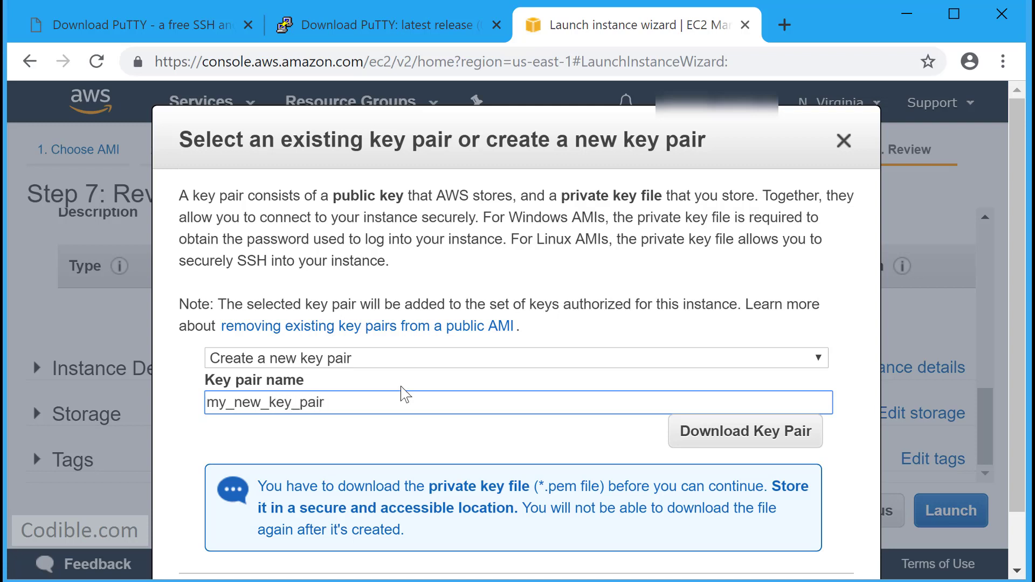
{"action": "left_click", "coordinate": [794, 441]}
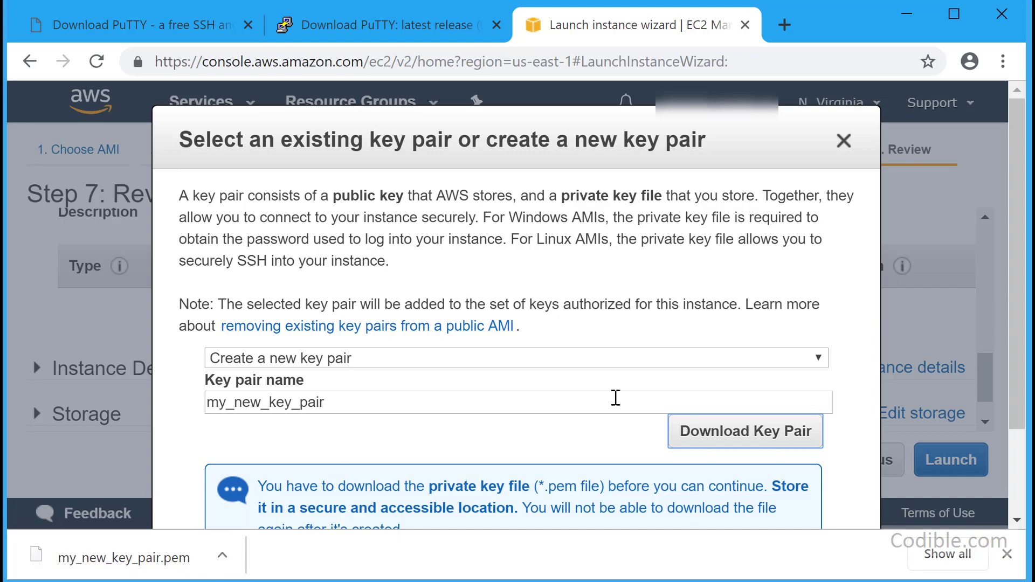
Launch the instance with the new key pair and display it in the instances list.
{"action": "scroll", "coordinate": [635, 385], "scroll_direction": "down", "scroll_amount": 2}
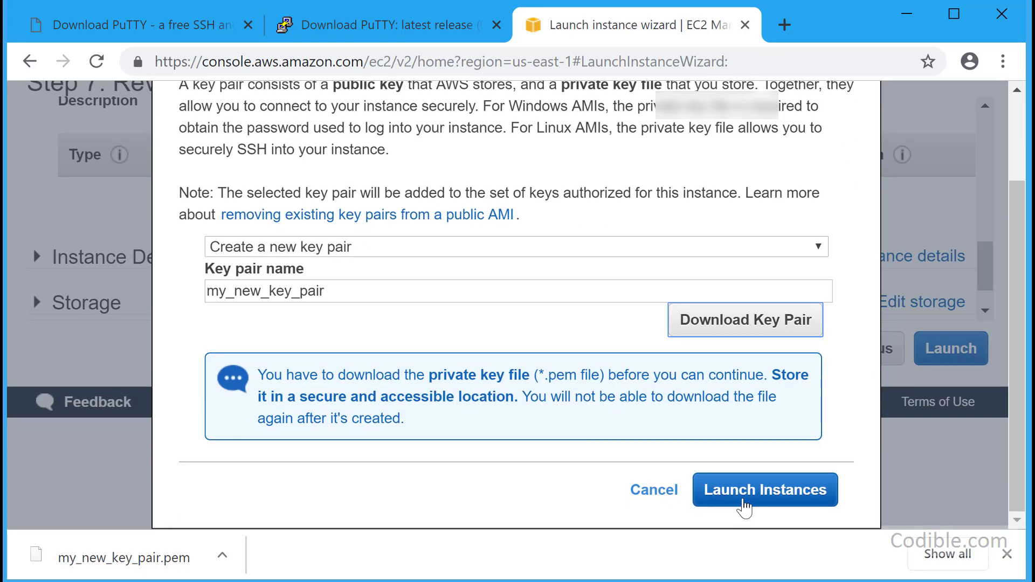
{"action": "left_click", "coordinate": [744, 507]}
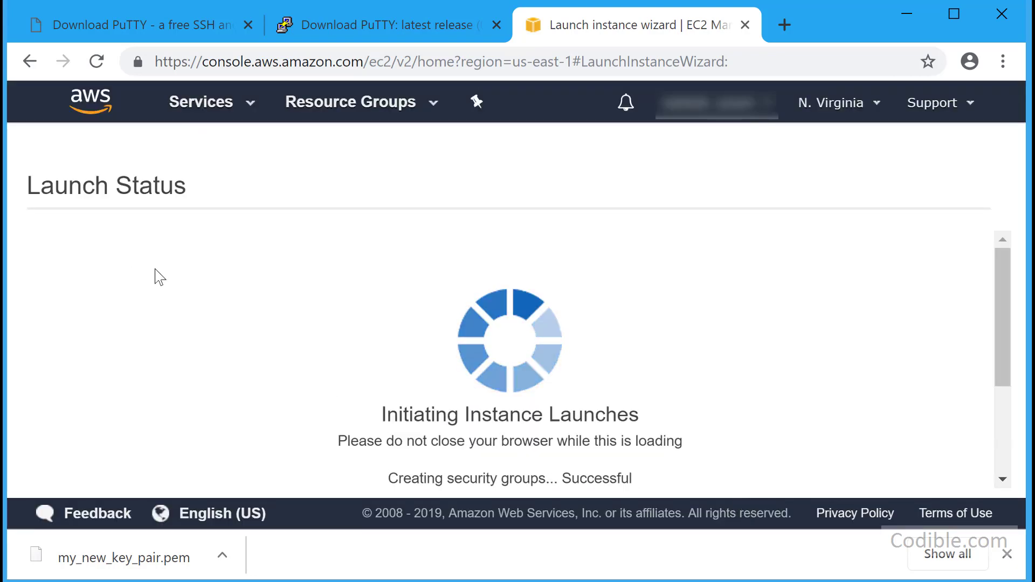
{"action": "scroll", "coordinate": [281, 277], "scroll_direction": "down", "scroll_amount": 8}
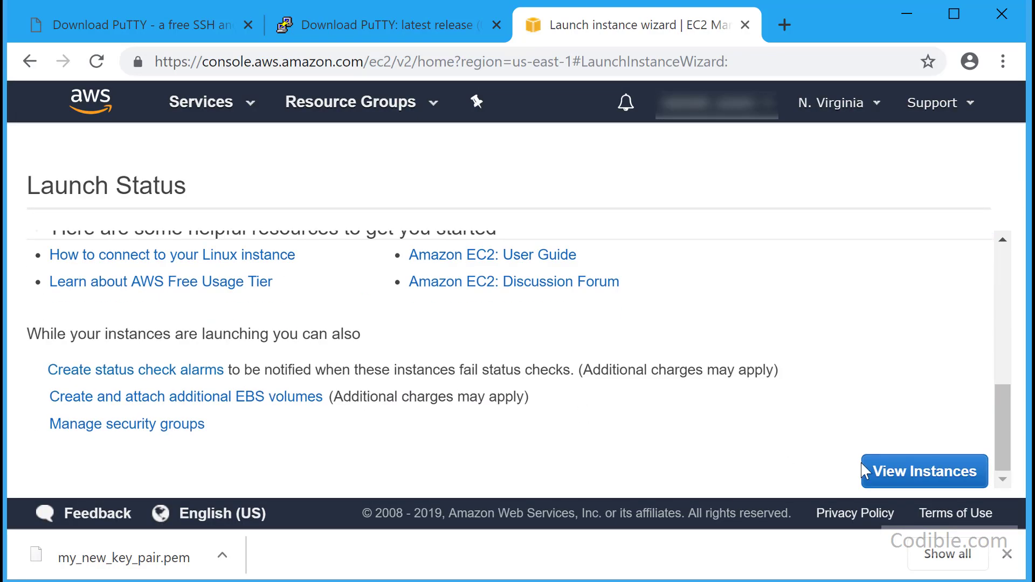
{"action": "left_click", "coordinate": [895, 482]}
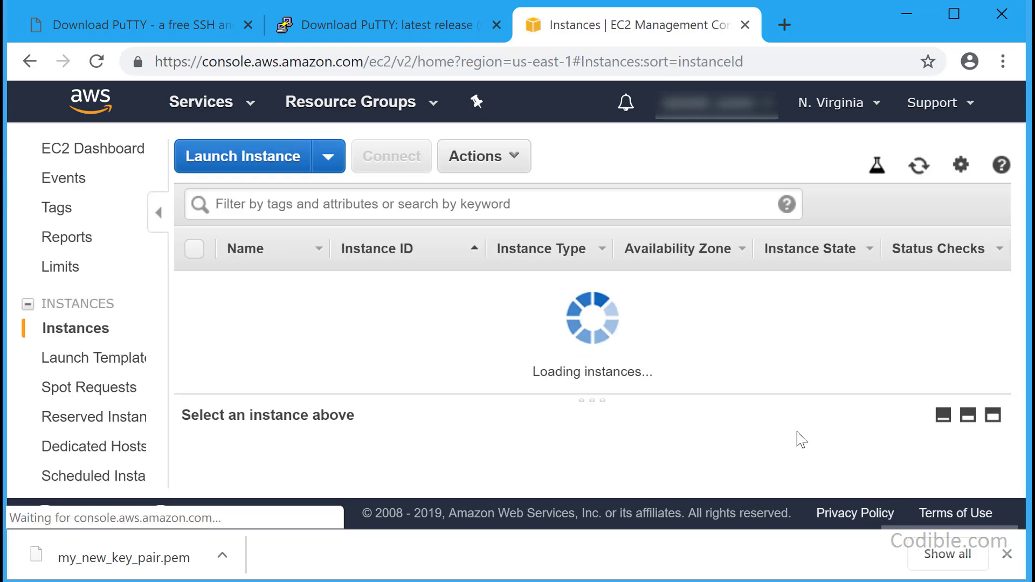
{"action": "scroll", "coordinate": [477, 312], "scroll_direction": "down", "scroll_amount": 3}
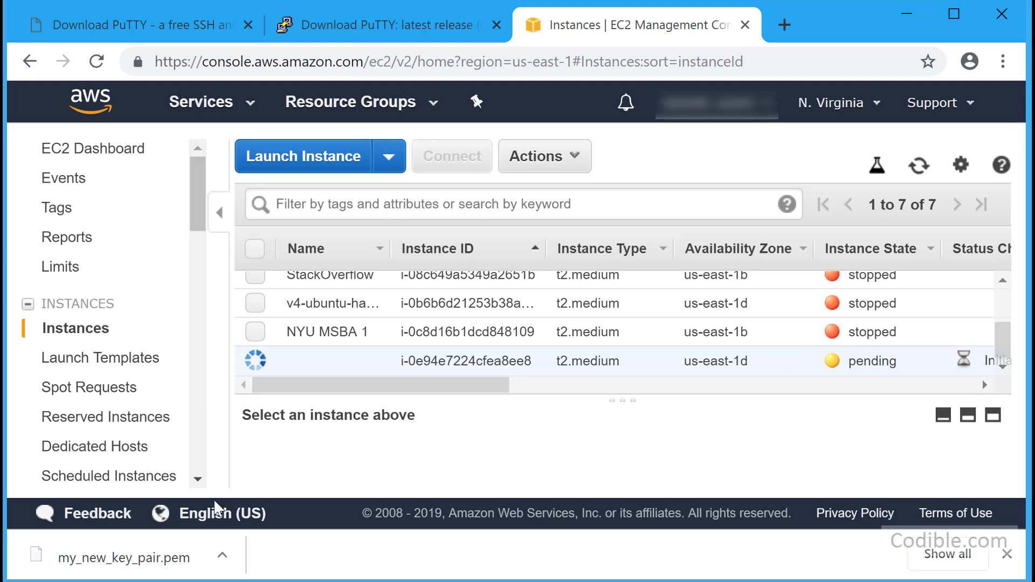
Examine the PuTTY website and its latest-release page for the Windows installers and the standalone puttygen.exe downloads.
{"action": "left_click", "coordinate": [198, 30]}
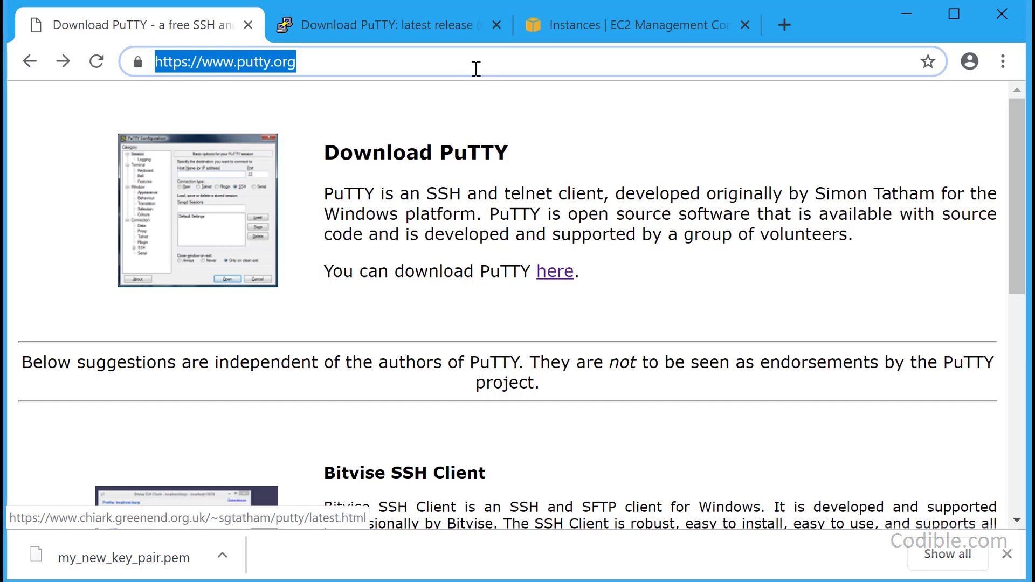
{"action": "left_click", "coordinate": [448, 27]}
{"action": "scroll", "coordinate": [319, 295], "scroll_direction": "up", "scroll_amount": 15}
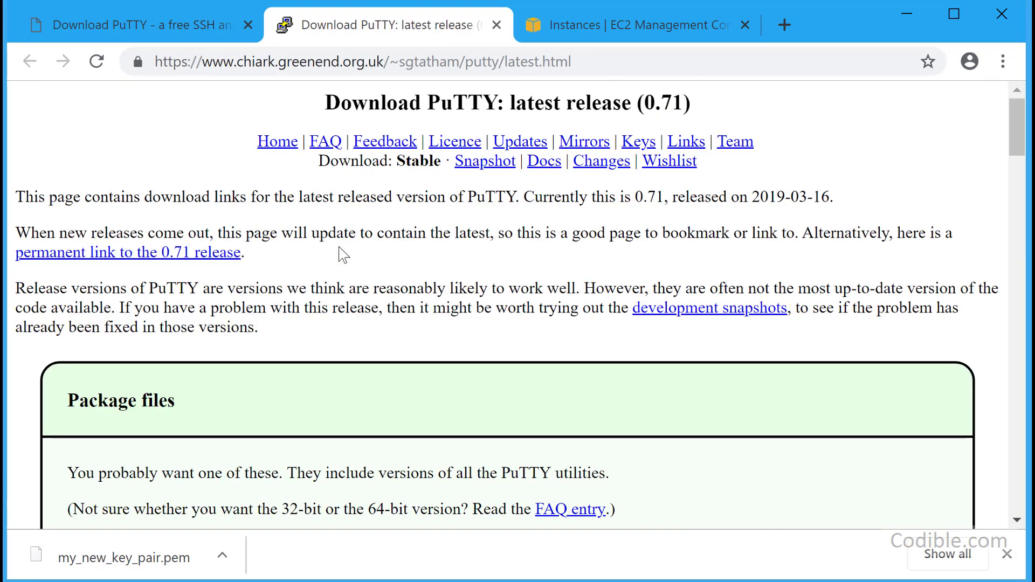
{"action": "scroll", "coordinate": [340, 248], "scroll_direction": "down", "scroll_amount": 5}
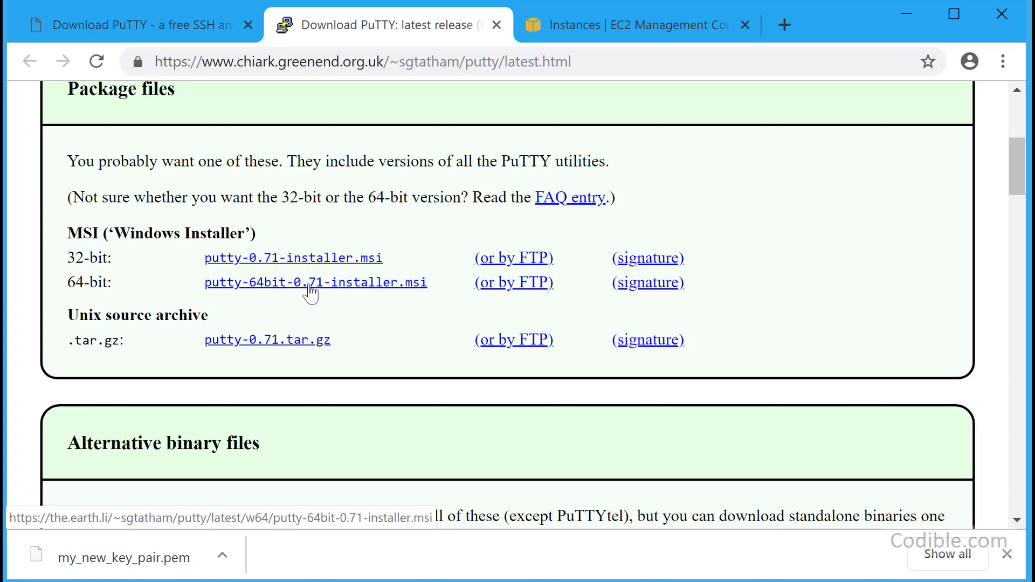
{"action": "scroll", "coordinate": [232, 340], "scroll_direction": "down", "scroll_amount": 10}
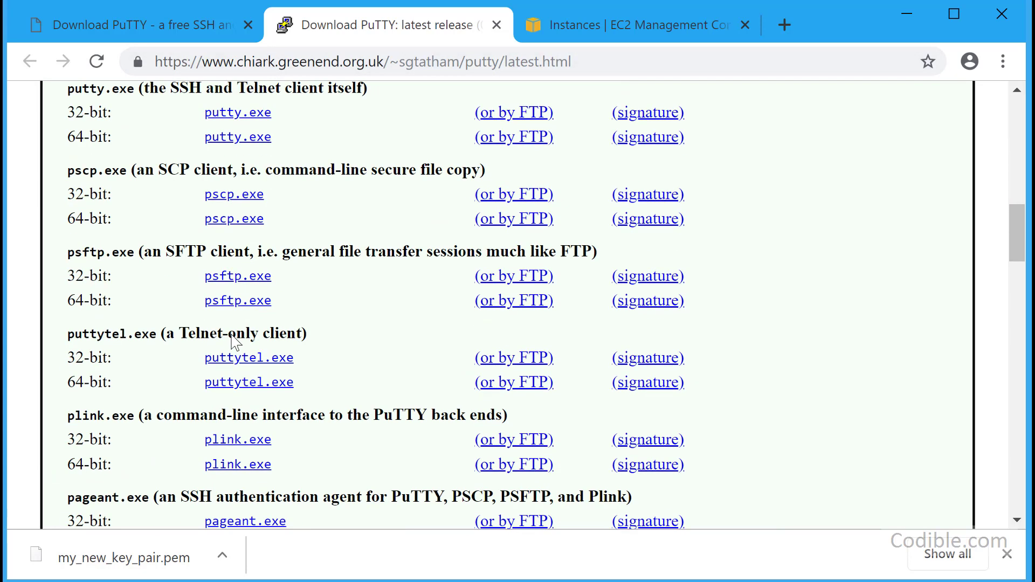
{"action": "scroll", "coordinate": [236, 341], "scroll_direction": "down", "scroll_amount": 6}
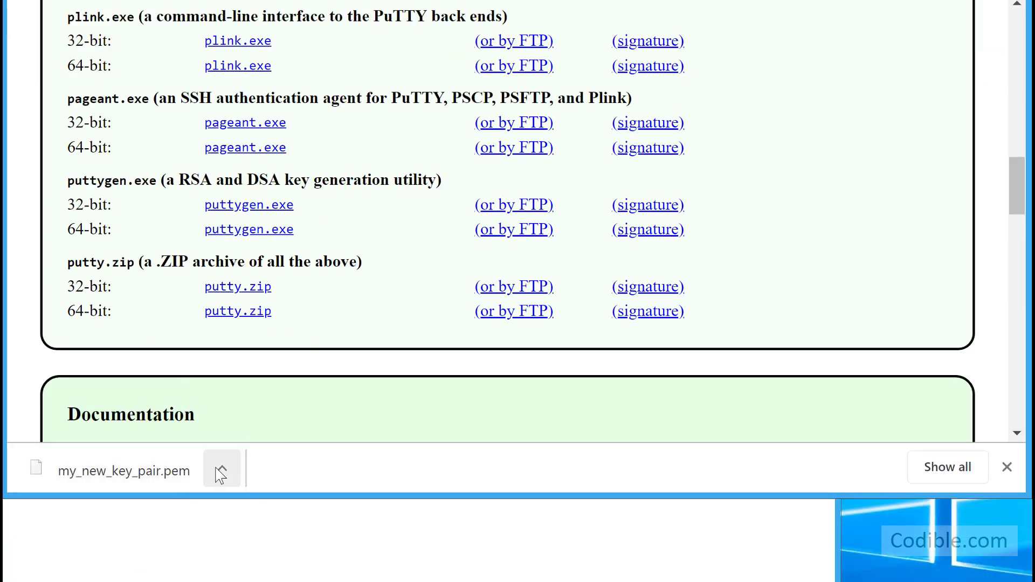
Show the downloaded my_new_key_pair.pem file in its folder.
{"action": "left_click", "coordinate": [222, 561]}
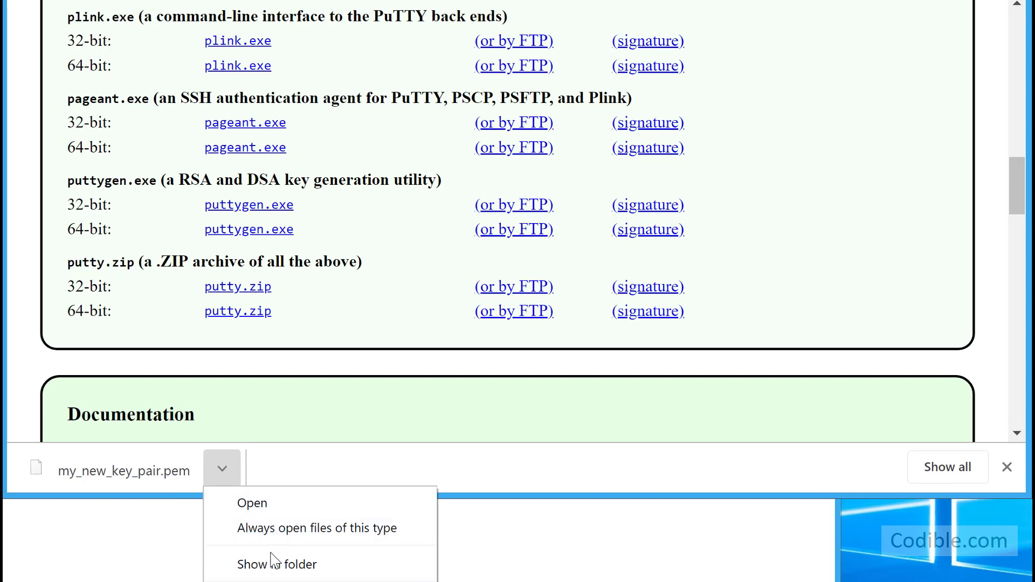
{"action": "left_click", "coordinate": [267, 569]}
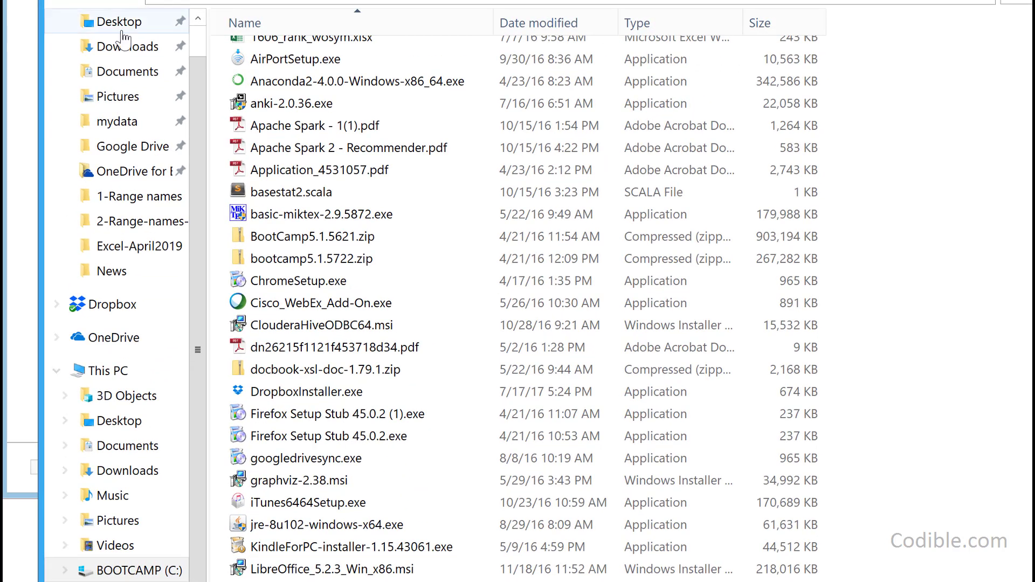
Paste the copied my_new_key_pair.pem file into the cloud folder on the Desktop.
{"action": "left_click", "coordinate": [119, 25]}
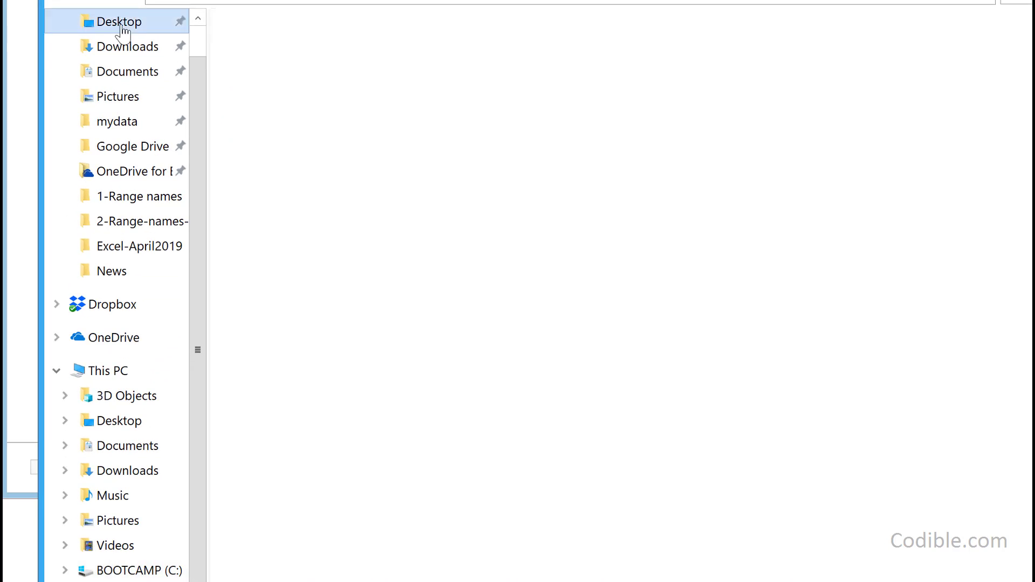
{"action": "double_click", "coordinate": [265, 55]}
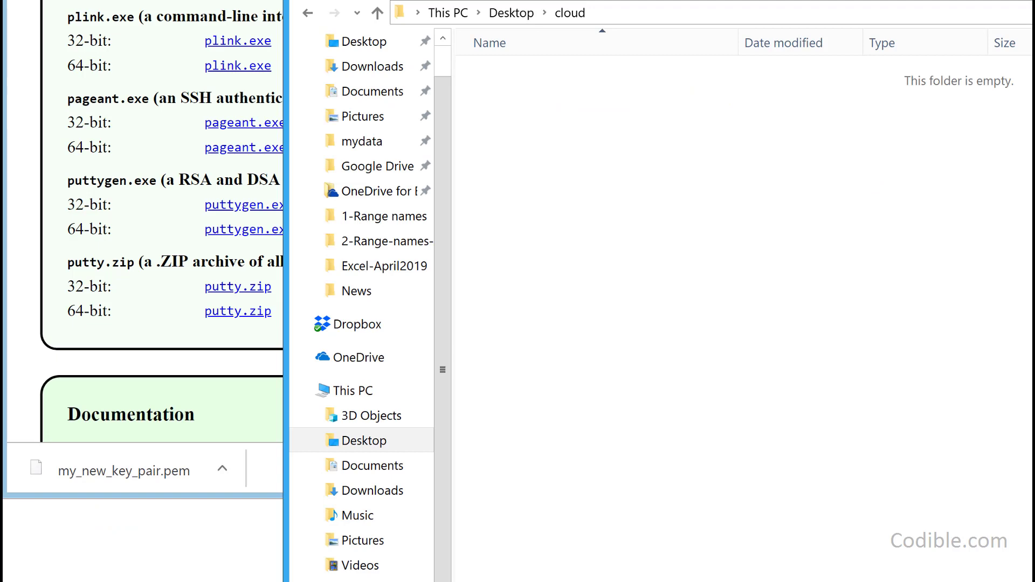
{"action": "left_click_drag", "start_coordinate": [583, 1], "coordinate": [375, 1]}
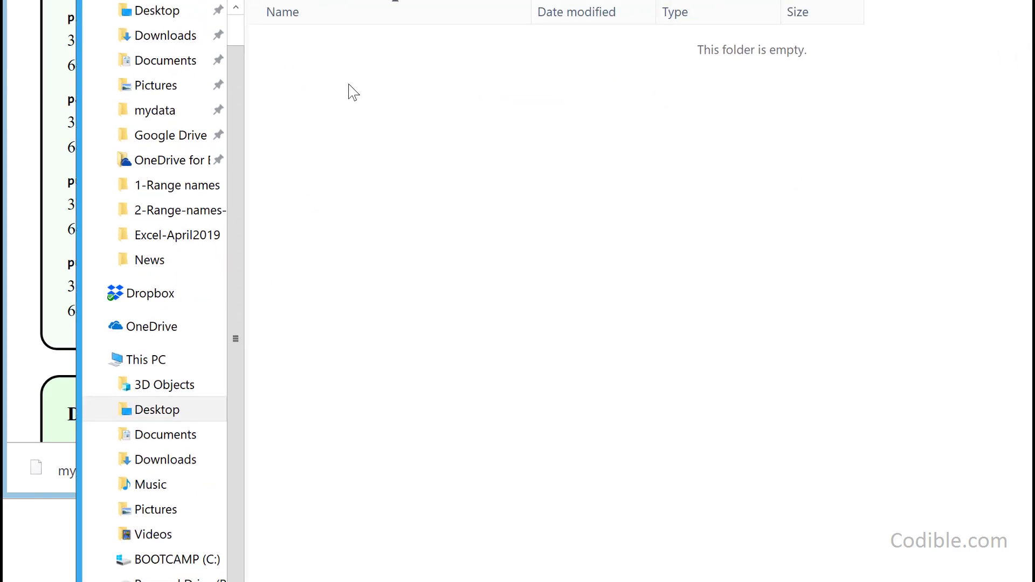
{"action": "key", "text": "ctrl+v"}
{"action": "left_click", "coordinate": [350, 82]}
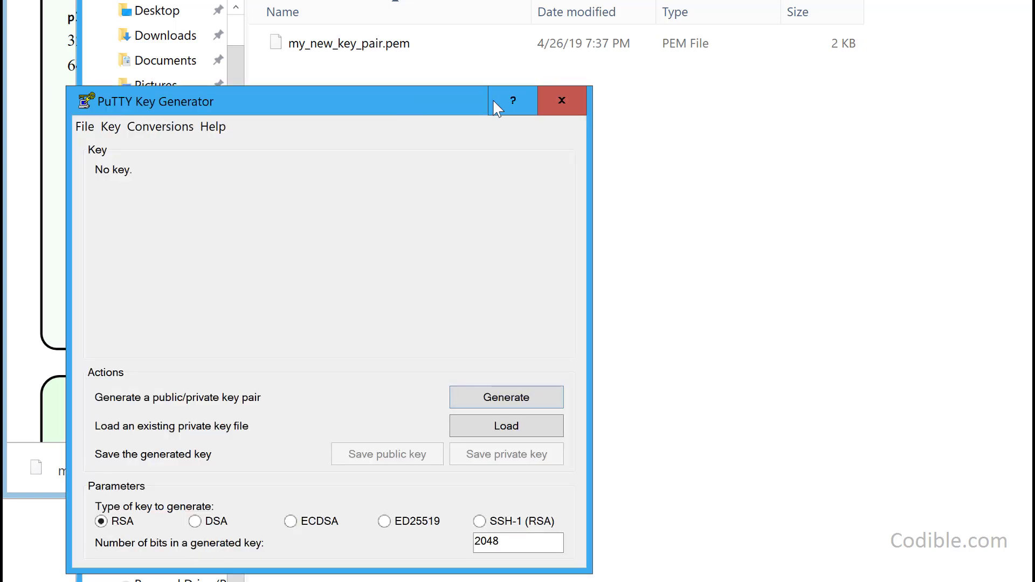
Load my_new_key_pair.pem from the cloud folder into PuTTY Key Generator, showing All Files (*.*), and dismiss the import notice.
{"action": "left_click_drag", "start_coordinate": [493, 100], "coordinate": [871, 46]}
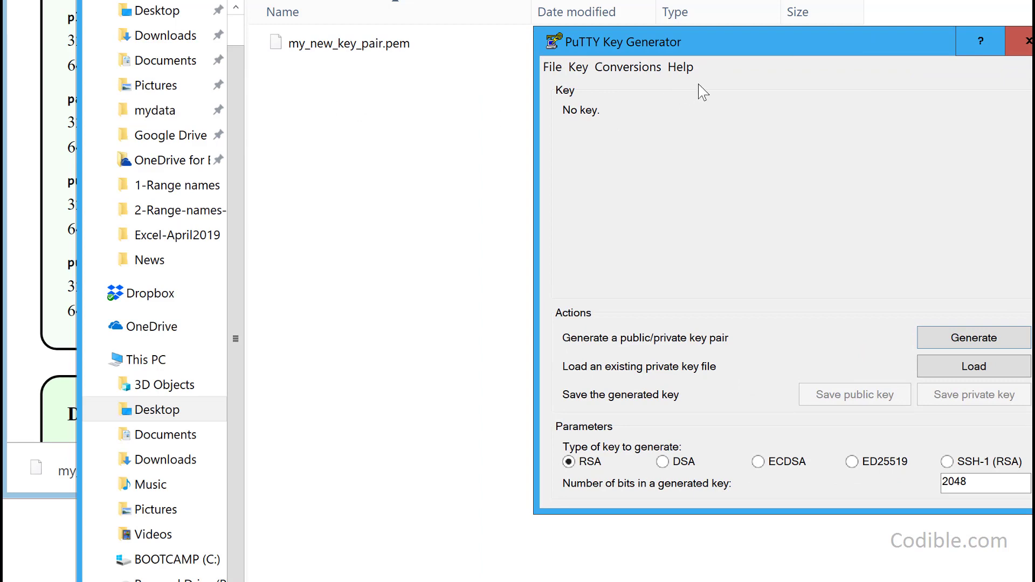
{"action": "left_click_drag", "start_coordinate": [693, 46], "coordinate": [538, 21]}
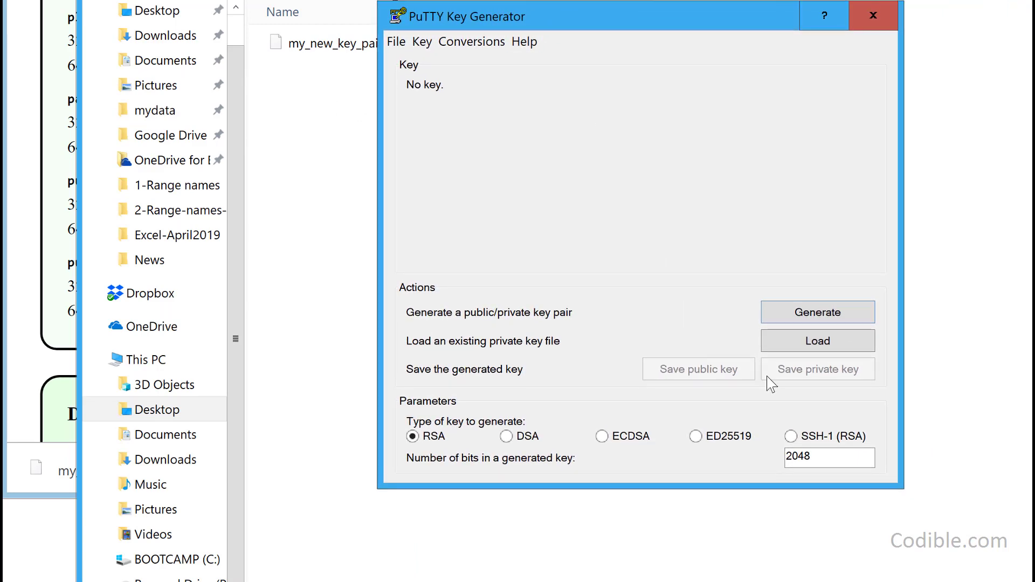
{"action": "left_click", "coordinate": [816, 343]}
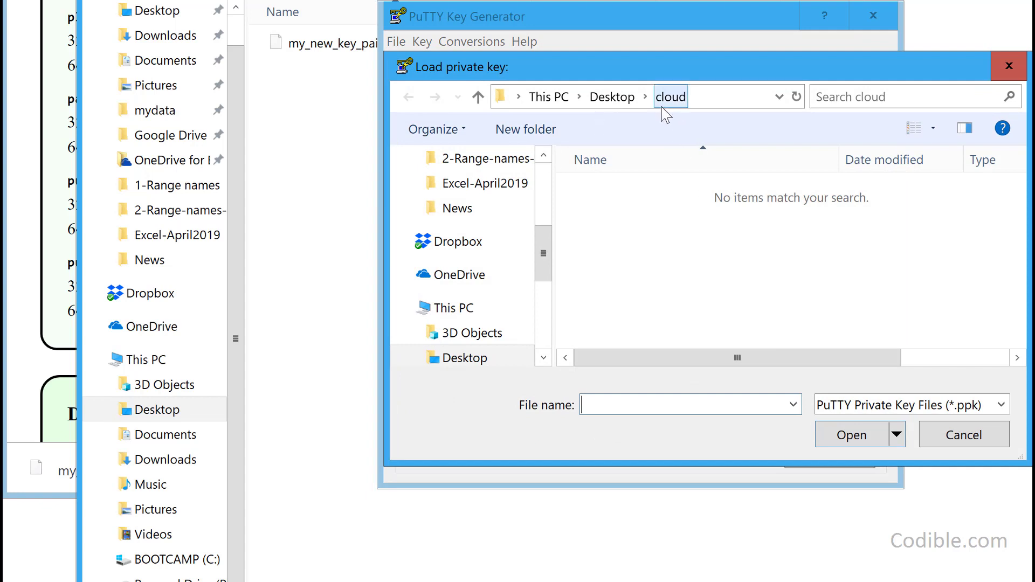
{"action": "left_click", "coordinate": [846, 408]}
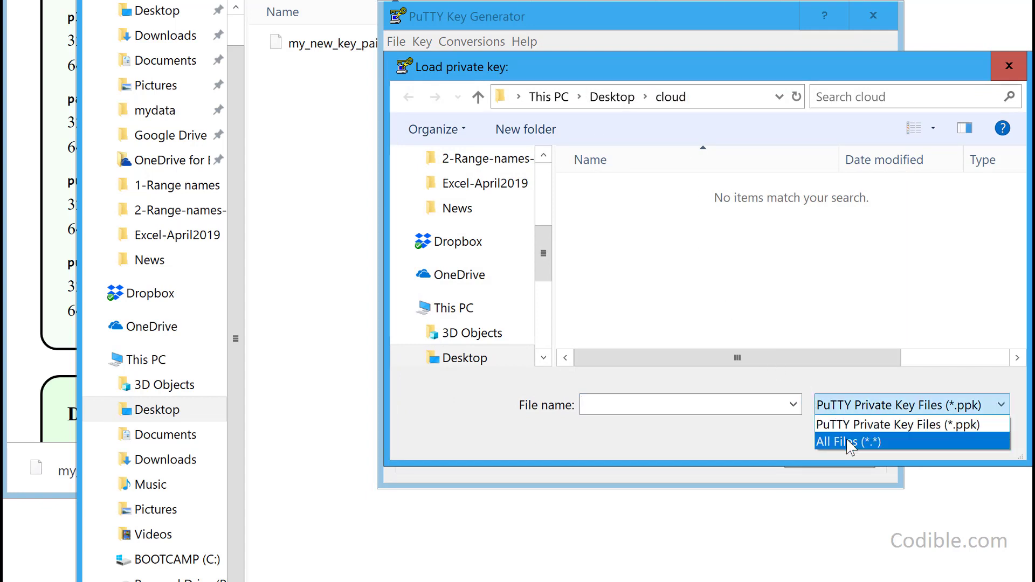
{"action": "left_click", "coordinate": [847, 439]}
{"action": "left_click", "coordinate": [637, 201]}
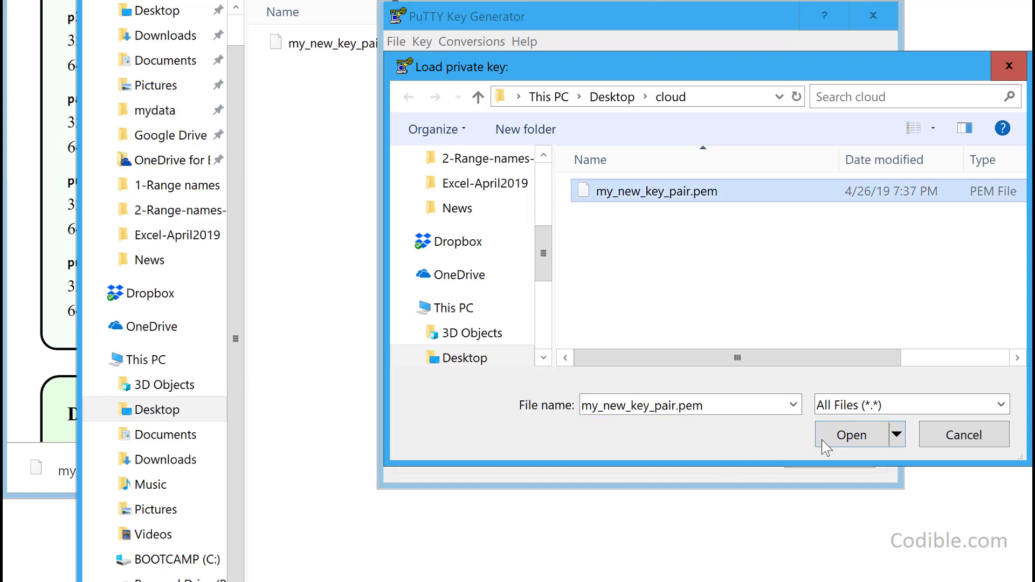
{"action": "left_click", "coordinate": [841, 437]}
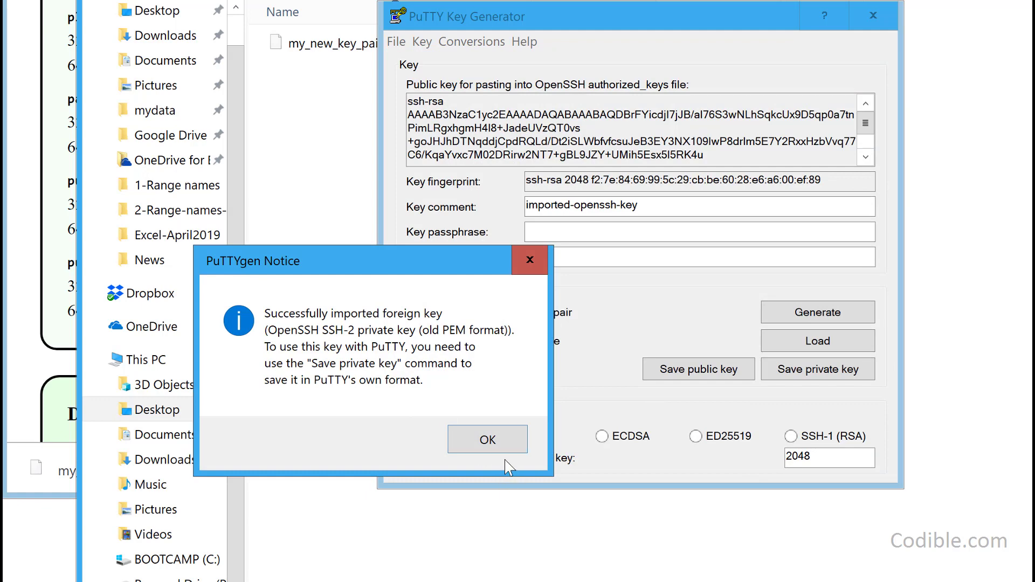
{"action": "left_click", "coordinate": [493, 446]}
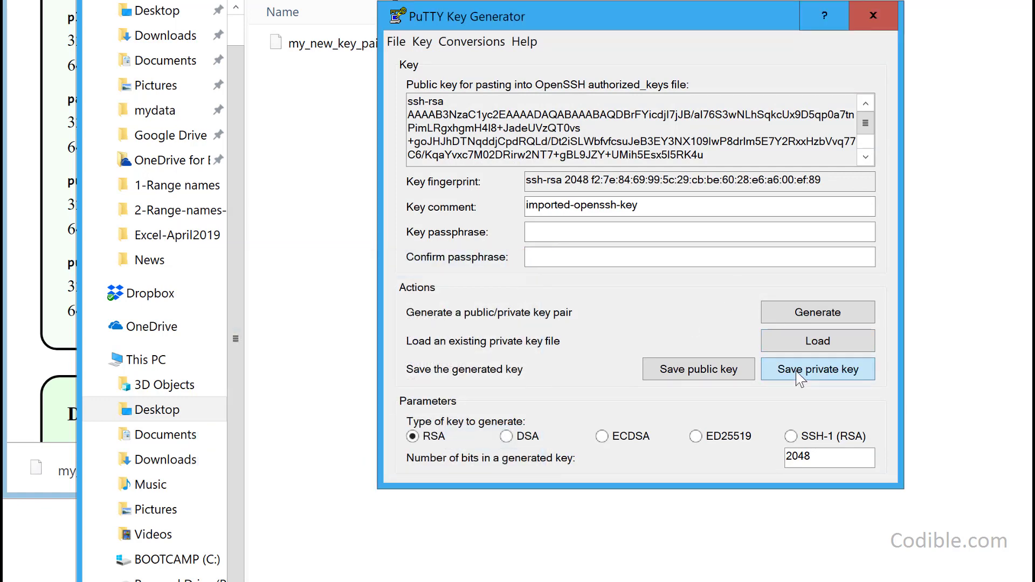
Start saving the private key without a passphrase, listing All Files (*.*) and taking my_new_key_pair.pem as the base file name.
{"action": "left_click", "coordinate": [797, 372]}
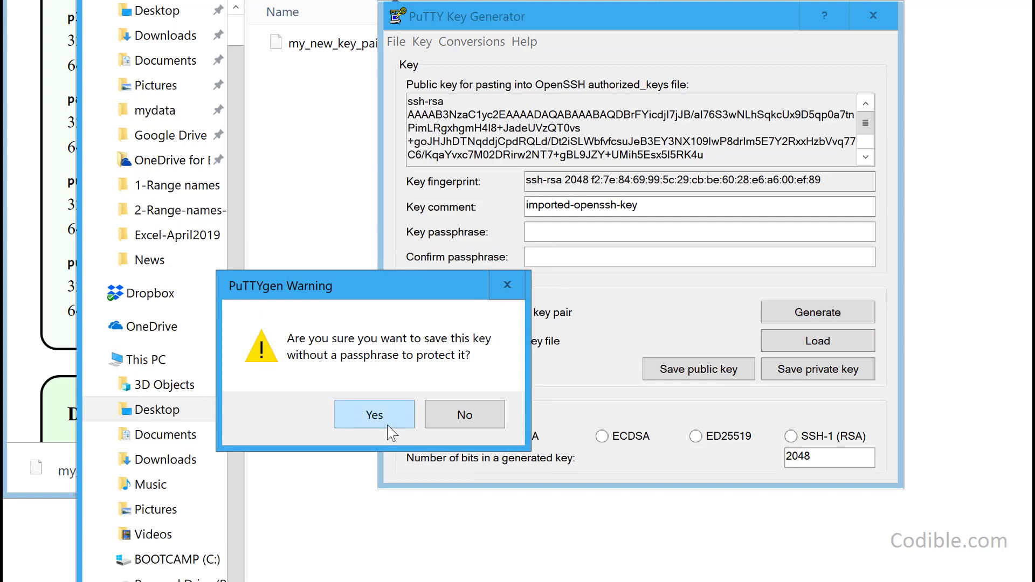
{"action": "left_click", "coordinate": [374, 415]}
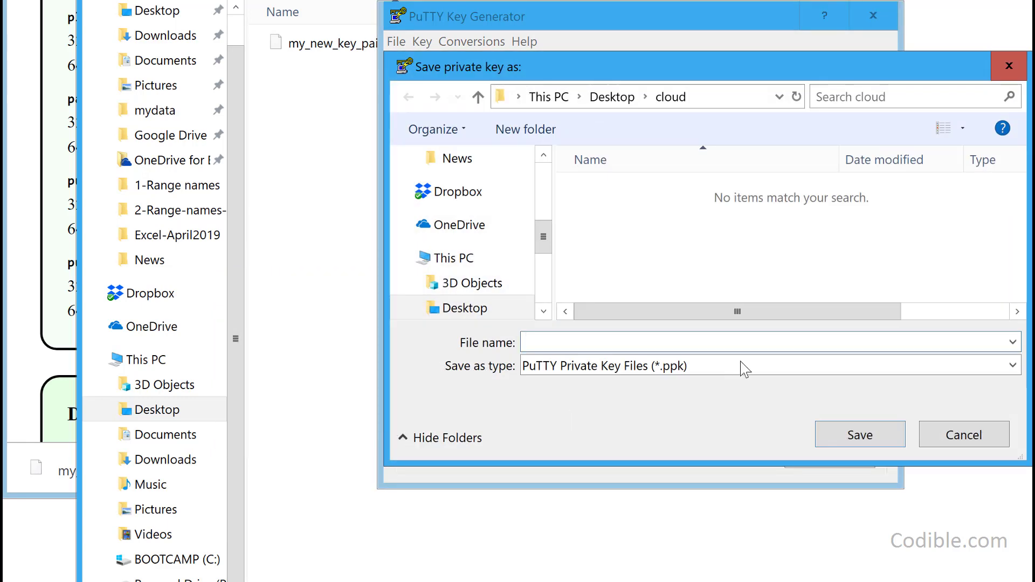
{"action": "left_click", "coordinate": [627, 342]}
{"action": "left_click", "coordinate": [635, 366]}
{"action": "left_click", "coordinate": [637, 404]}
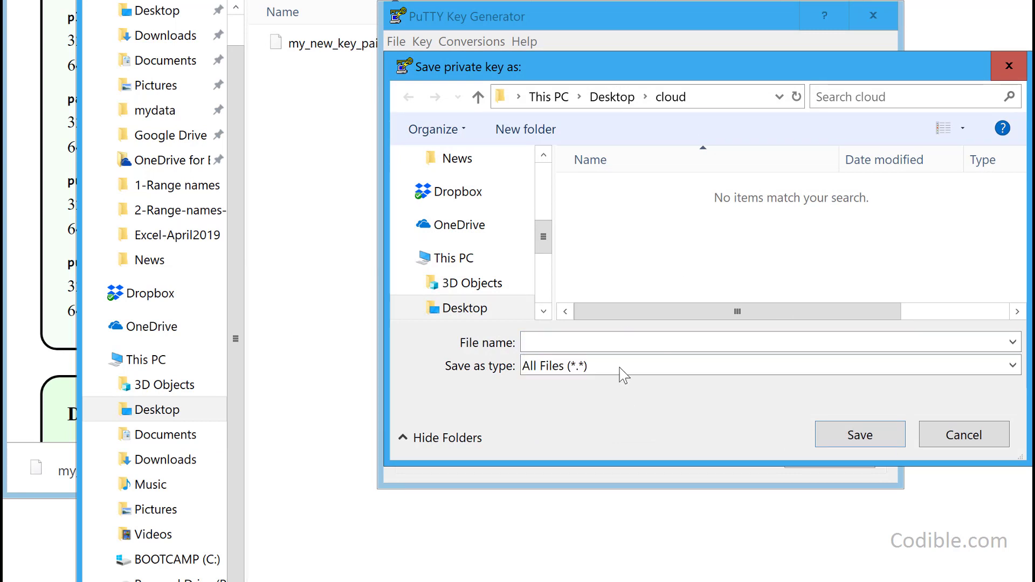
{"action": "left_click", "coordinate": [654, 193]}
Save the key in PuTTY Private Key format as my_new_key_pair.ppk in the cloud folder and close the key generator.
{"action": "double_click", "coordinate": [624, 342]}
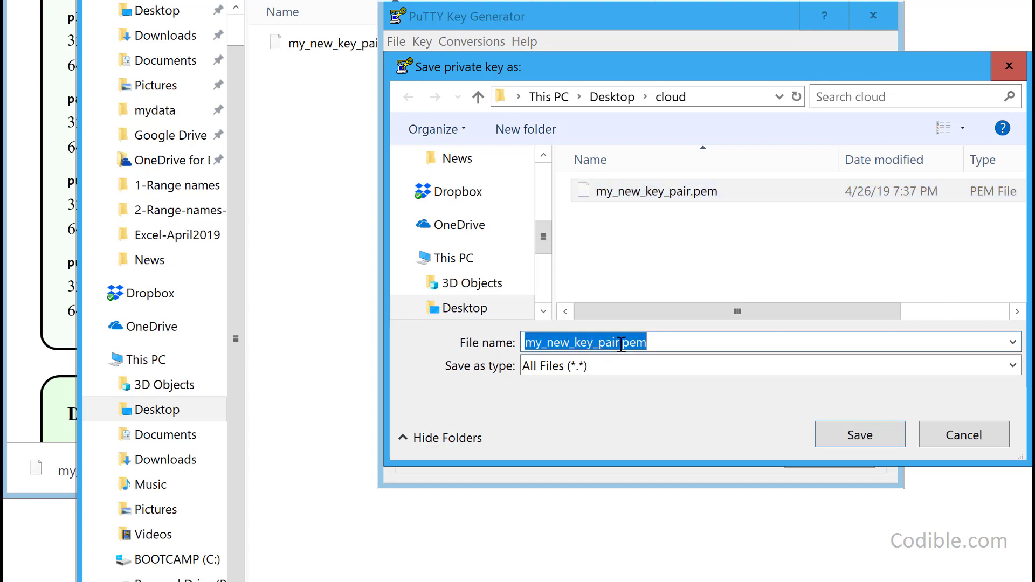
{"action": "left_click", "coordinate": [656, 343]}
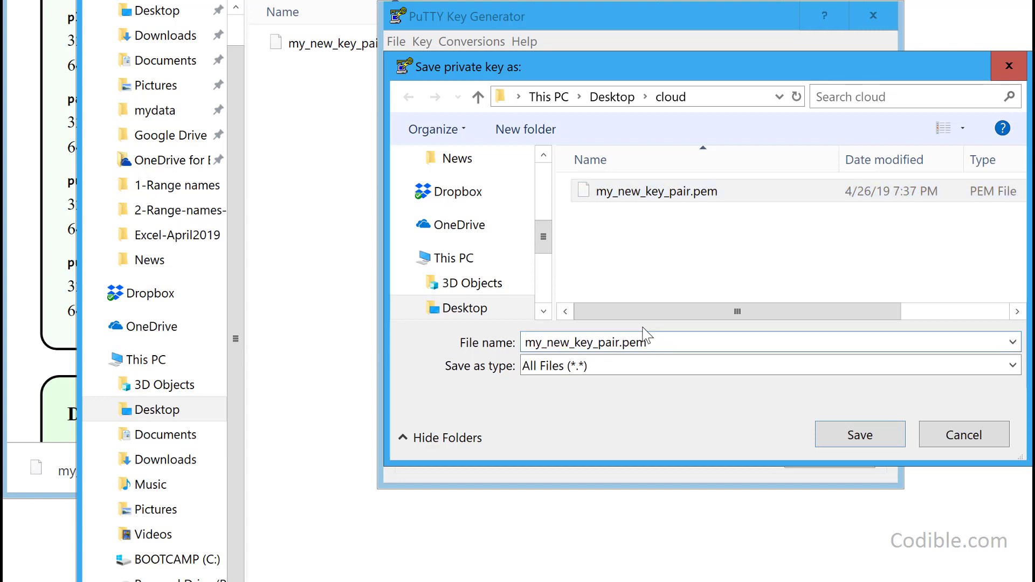
{"action": "key", "text": "BackSpace"}
{"action": "key", "text": "BackSpace"}
{"action": "key", "text": "BackSpace"}
{"action": "key", "text": "BackSpace"}
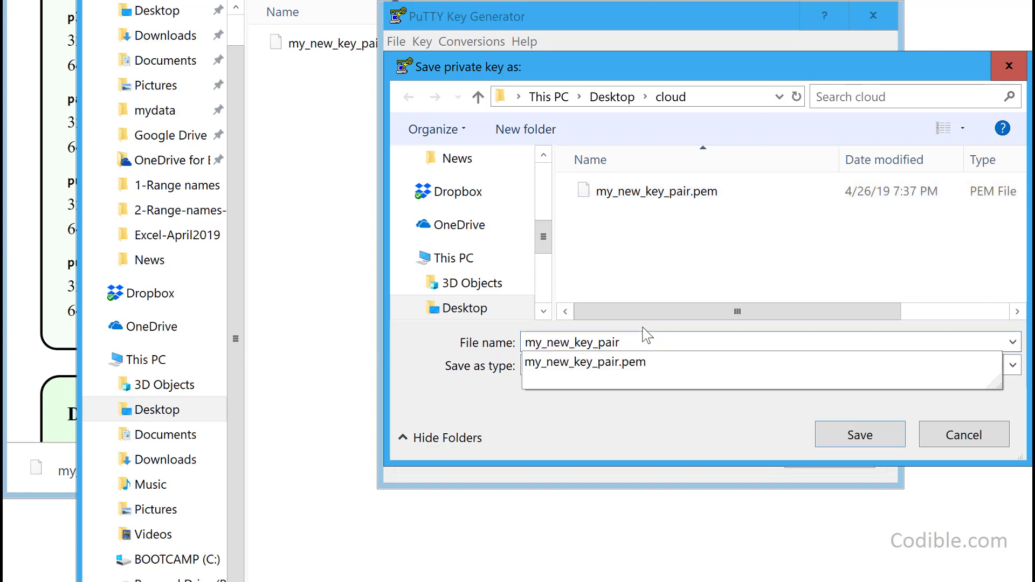
{"action": "left_click", "coordinate": [645, 437]}
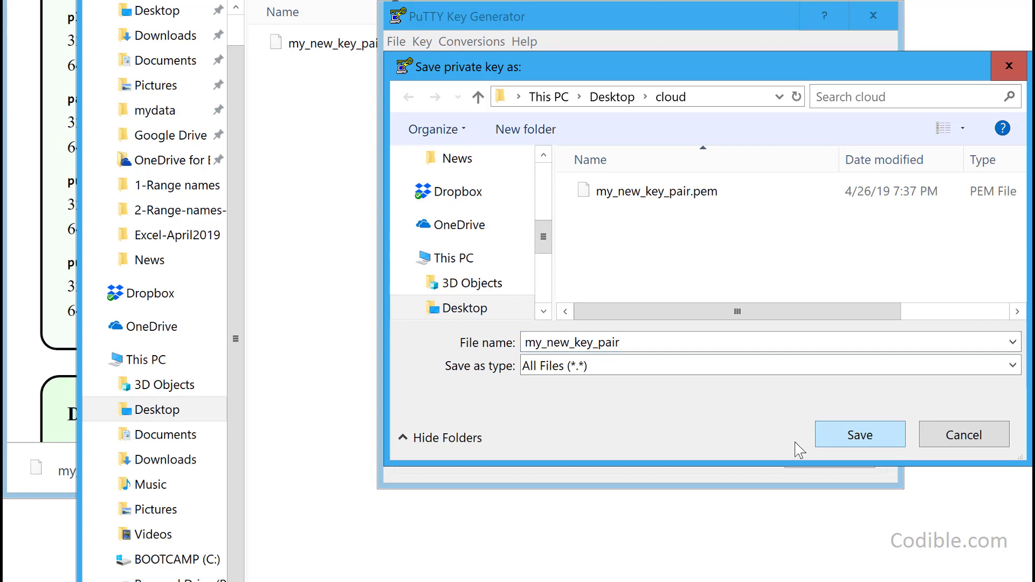
{"action": "left_click", "coordinate": [768, 364]}
{"action": "left_click", "coordinate": [769, 387]}
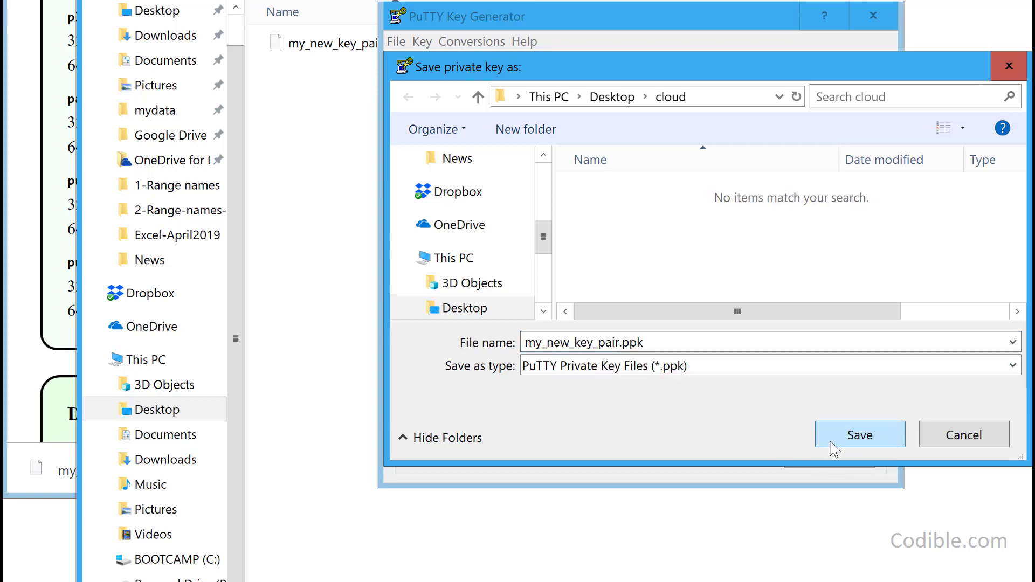
{"action": "left_click", "coordinate": [873, 434]}
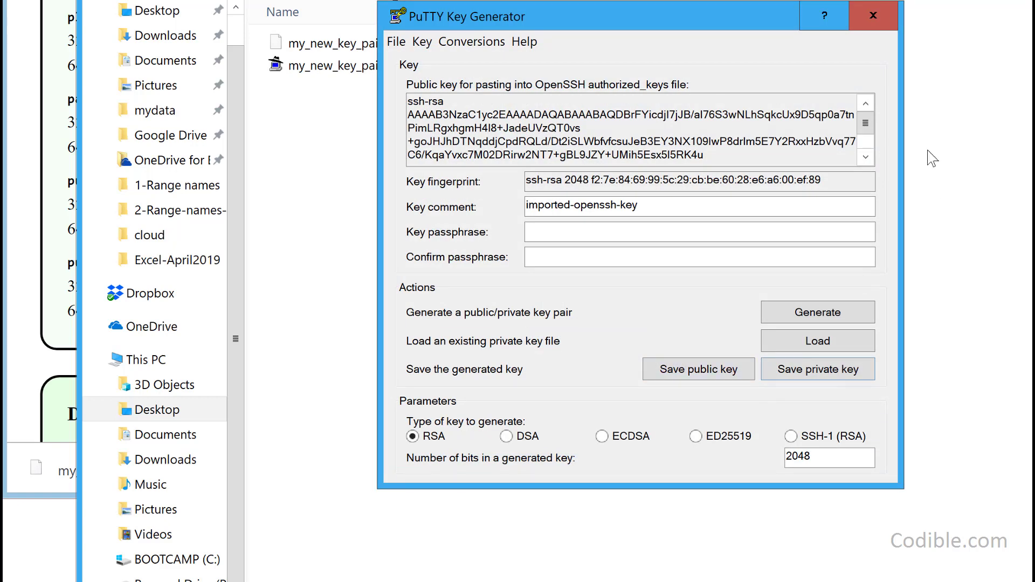
{"action": "left_click", "coordinate": [874, 15]}
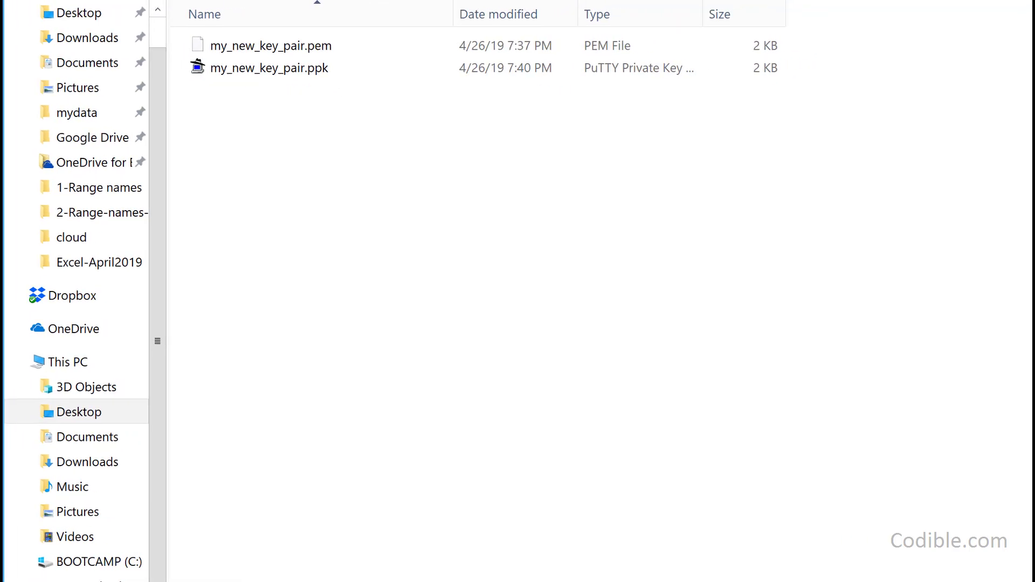
{"action": "left_click_drag", "start_coordinate": [269, 115], "coordinate": [407, 20]}
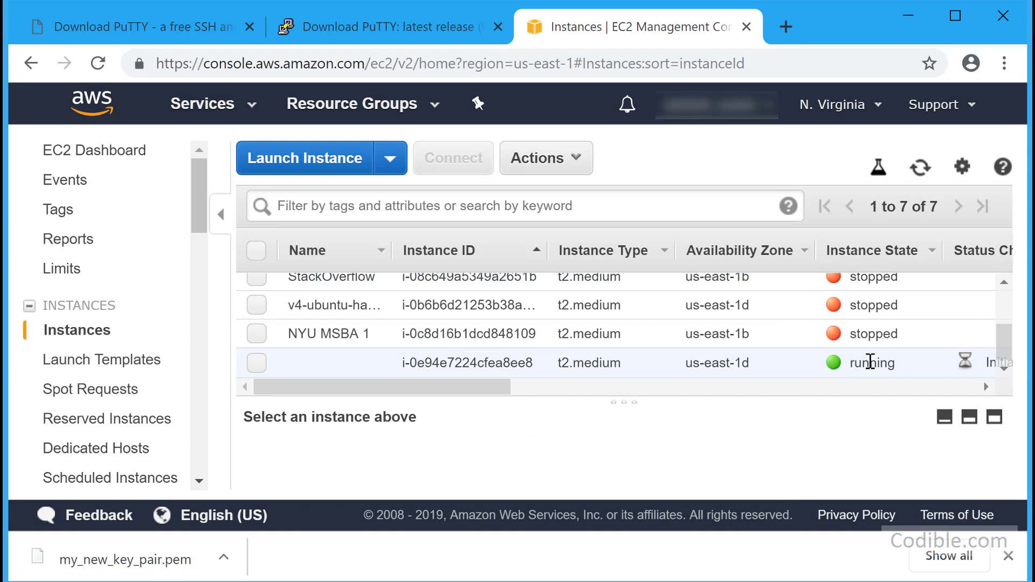
{"action": "mouse_move", "coordinate": [324, 369]}
{"action": "left_click", "coordinate": [257, 363]}
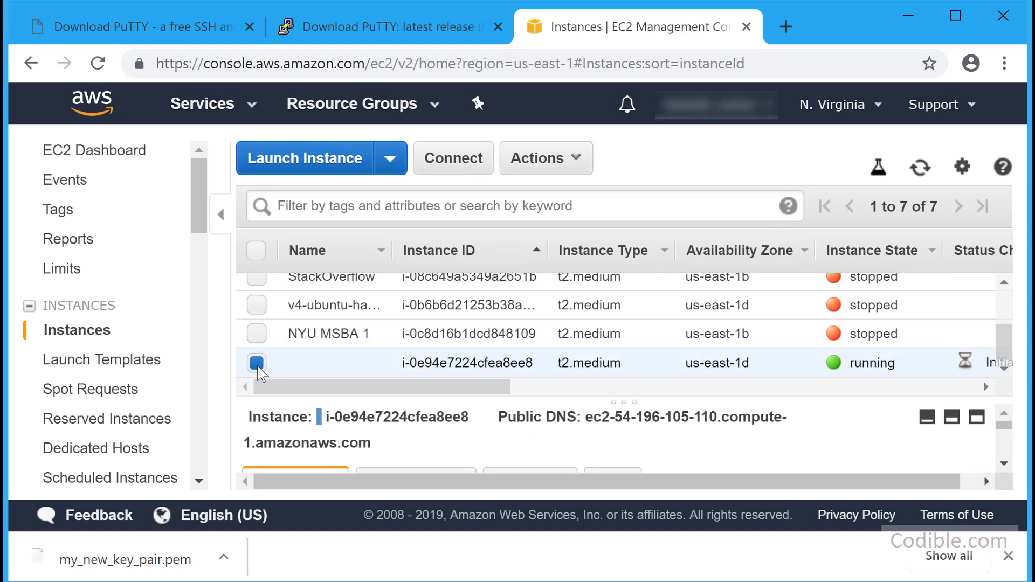
{"action": "left_click", "coordinate": [475, 167]}
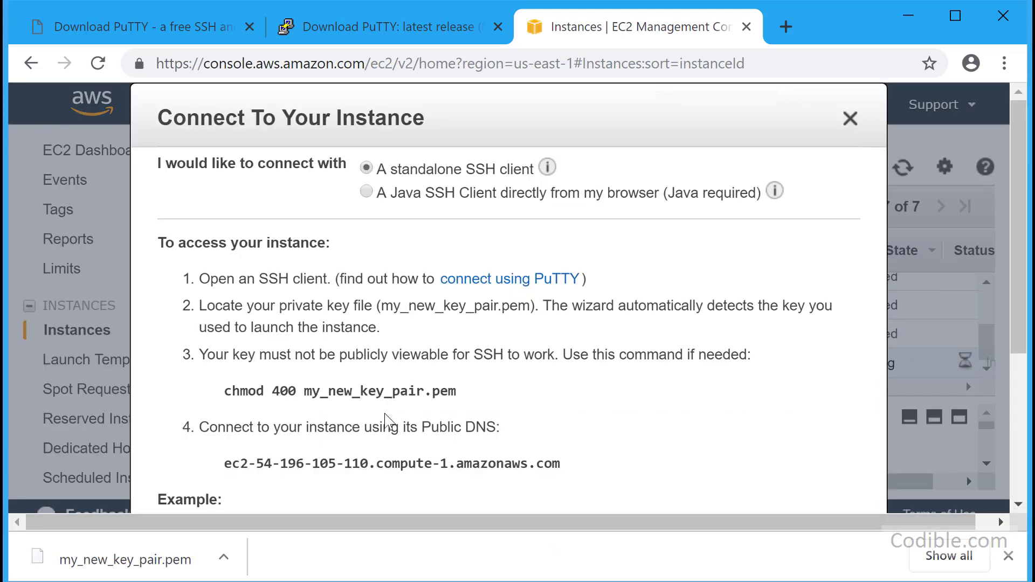
{"action": "scroll", "coordinate": [388, 420], "scroll_direction": "down", "scroll_amount": 3}
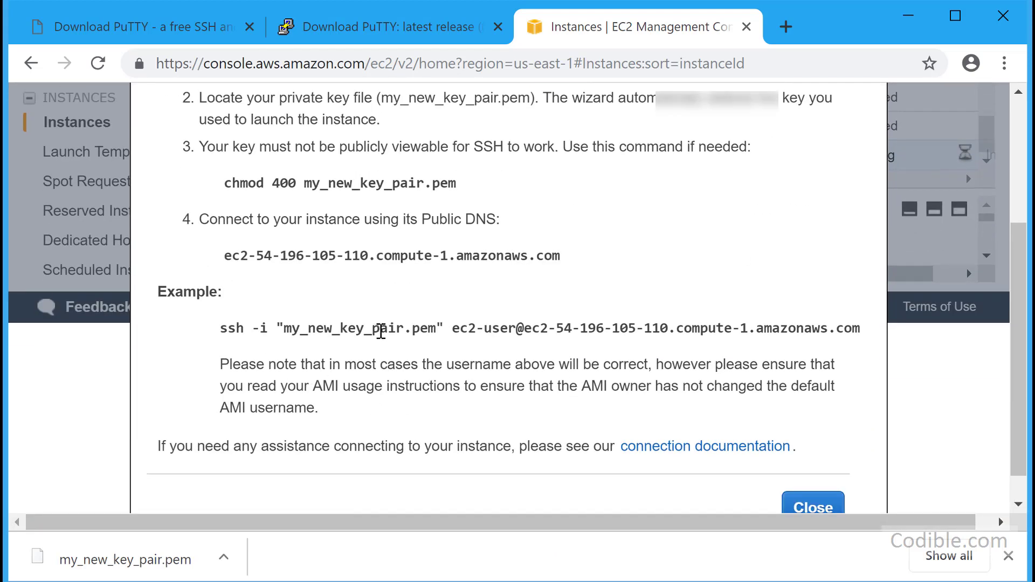
{"action": "left_click_drag", "start_coordinate": [456, 328], "coordinate": [860, 328]}
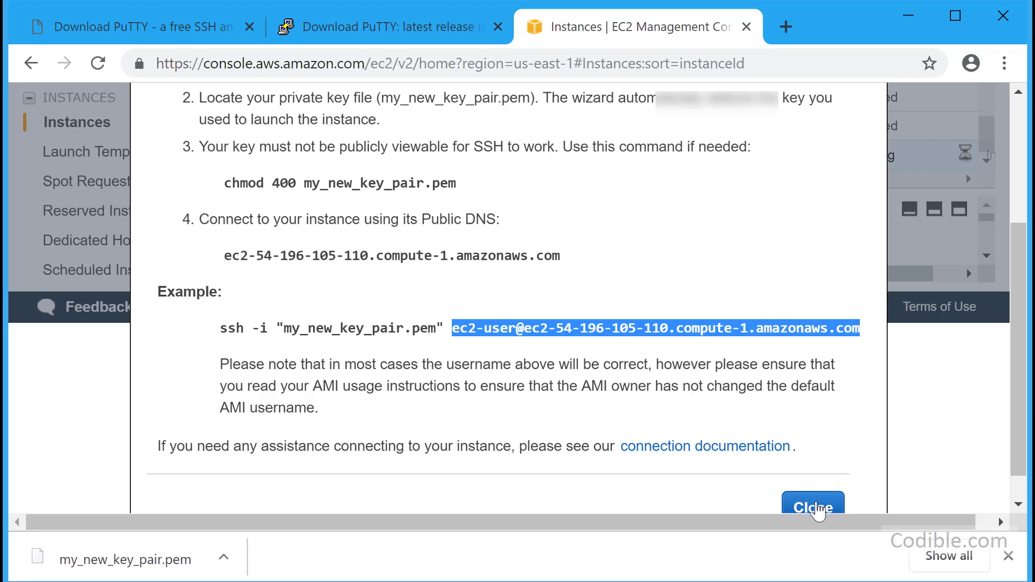
{"action": "left_click", "coordinate": [815, 507]}
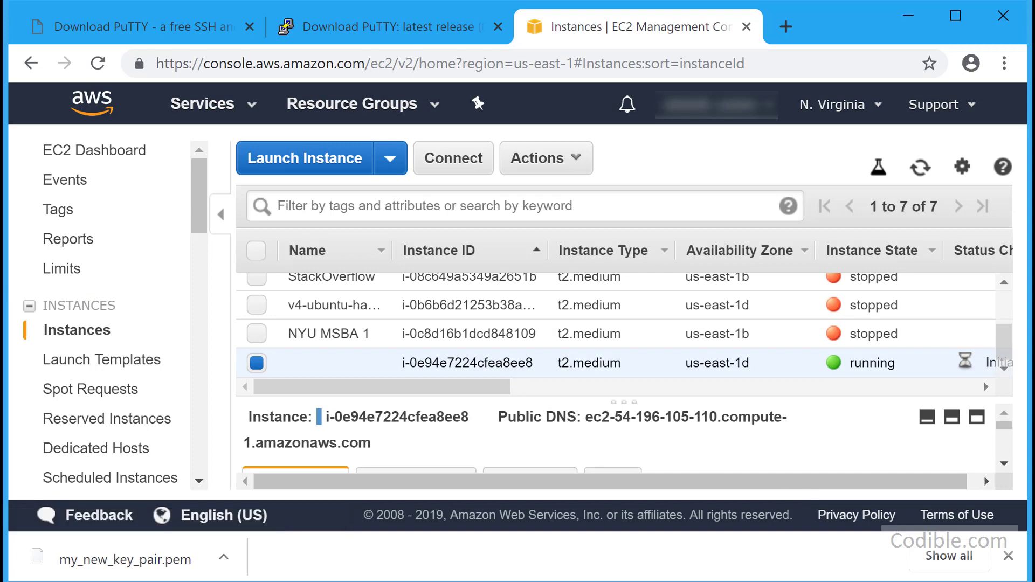
{"action": "key", "text": "alt+Tab"}
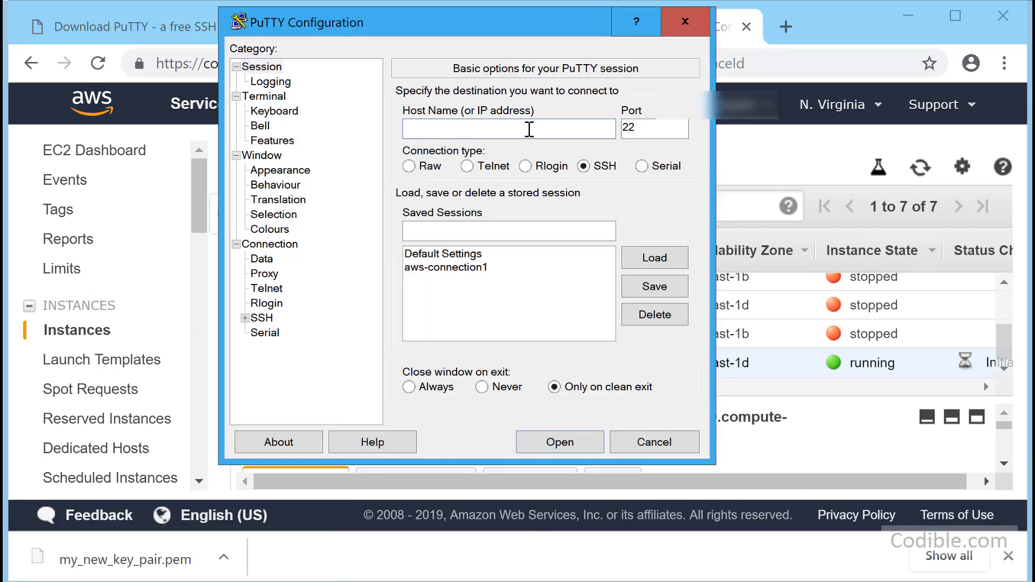
{"action": "left_click", "coordinate": [533, 128]}
{"action": "key", "text": "ctrl+v"}
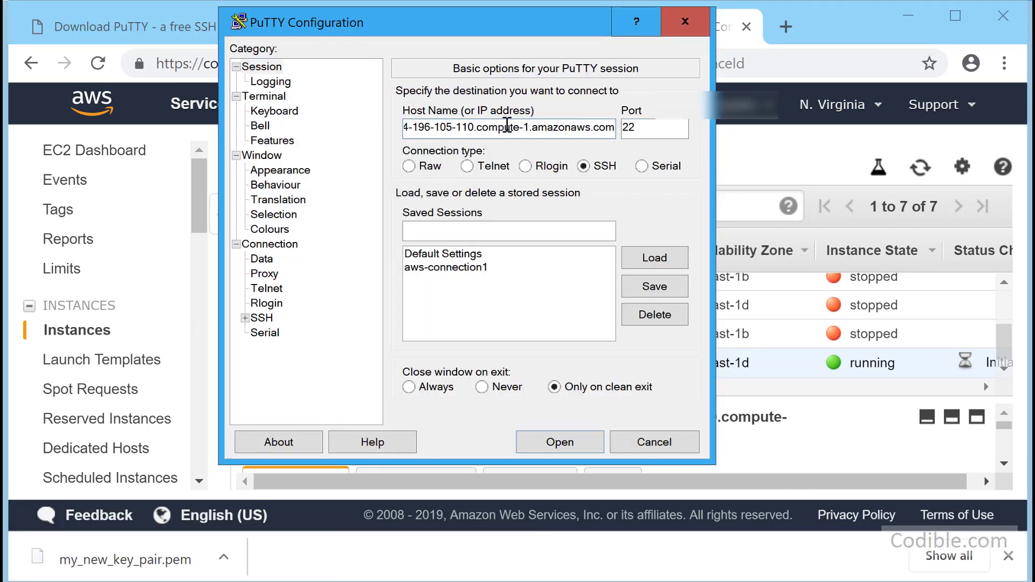
{"action": "key", "text": "Home"}
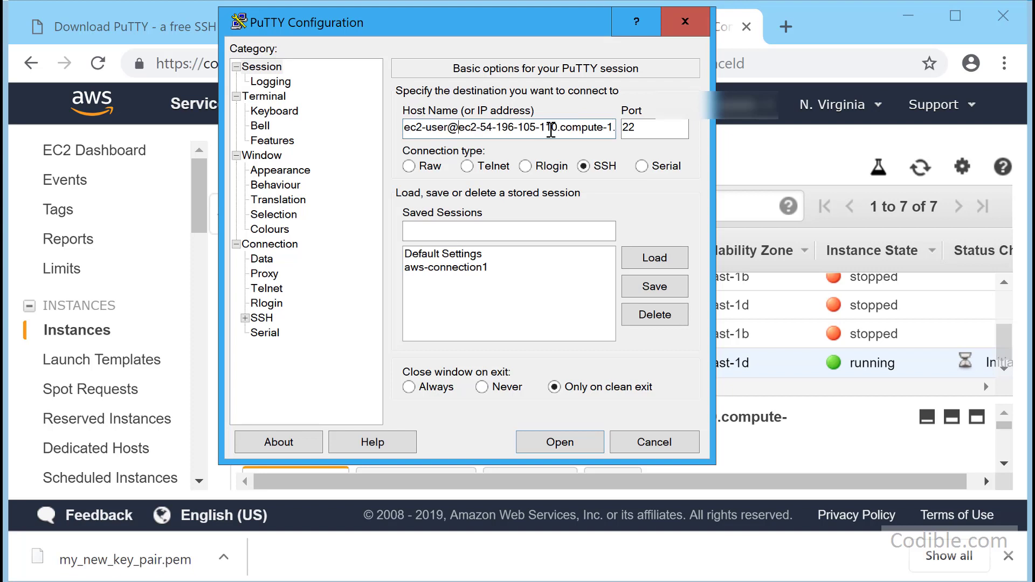
{"action": "double_click", "coordinate": [650, 128]}
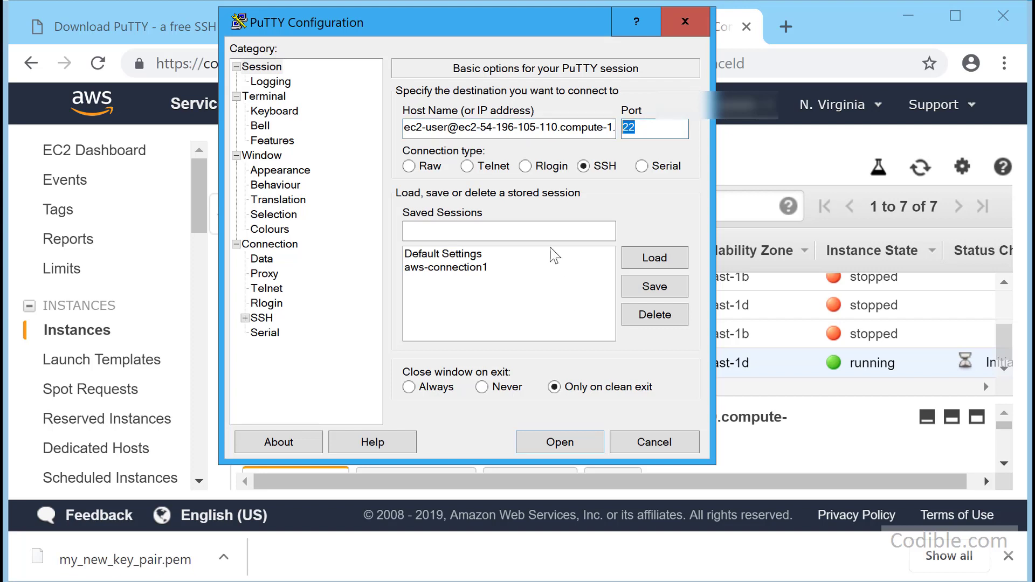
{"action": "left_click", "coordinate": [611, 228]}
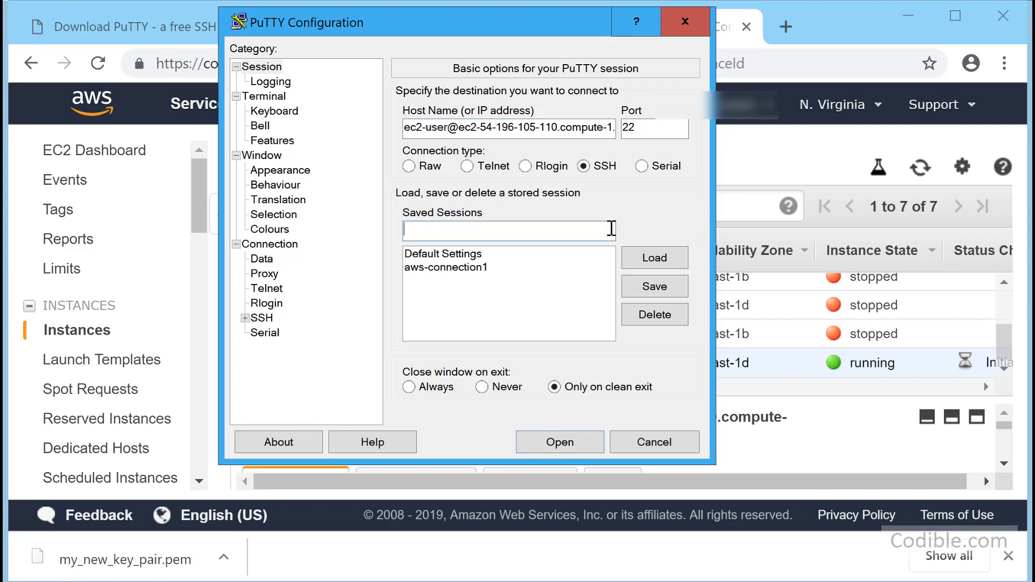
Set my_new_key_pair.ppk from the cloud folder as the private key file for SSH authentication.
{"action": "left_click", "coordinate": [245, 318]}
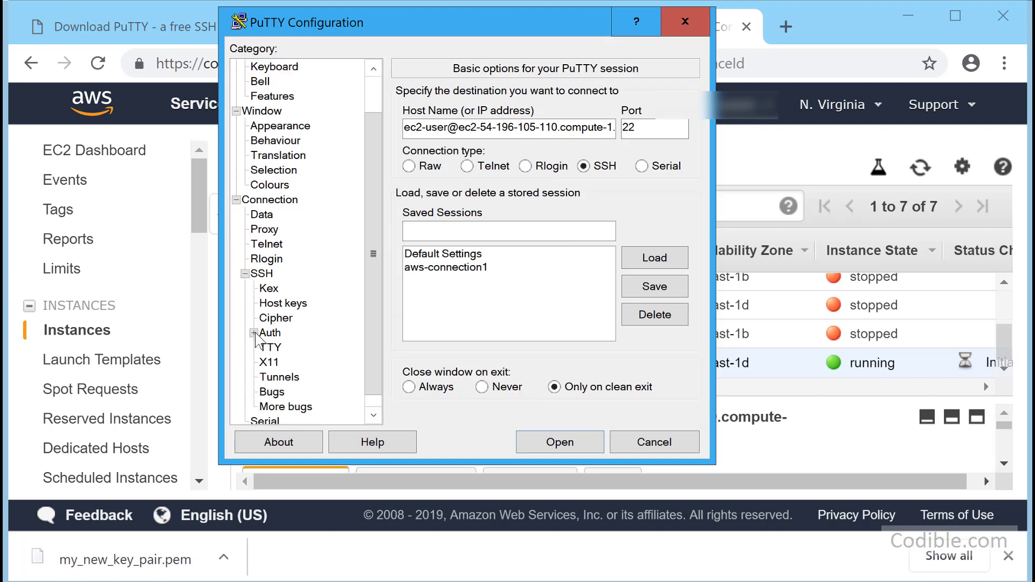
{"action": "left_click", "coordinate": [274, 337]}
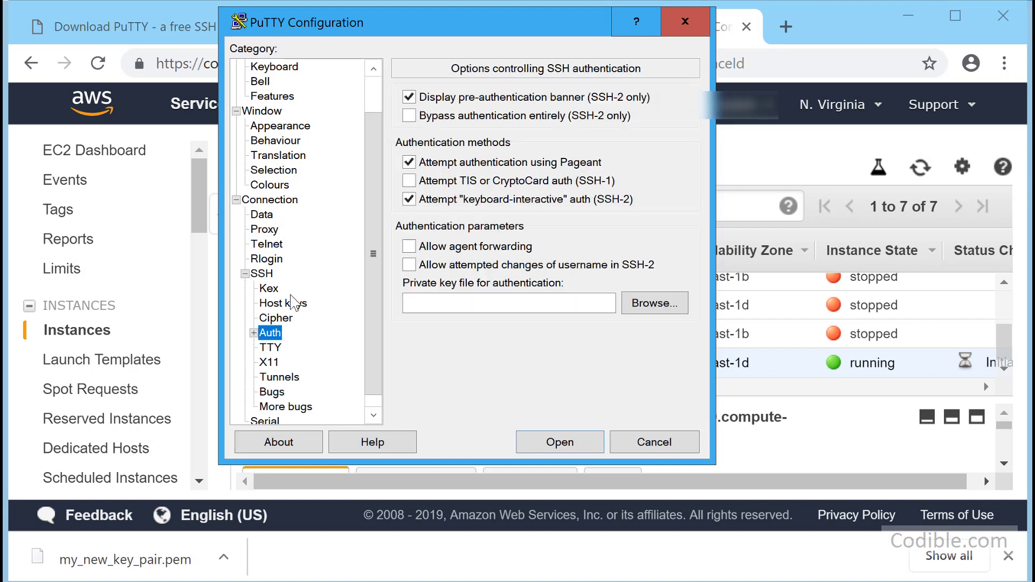
{"action": "left_click", "coordinate": [515, 300]}
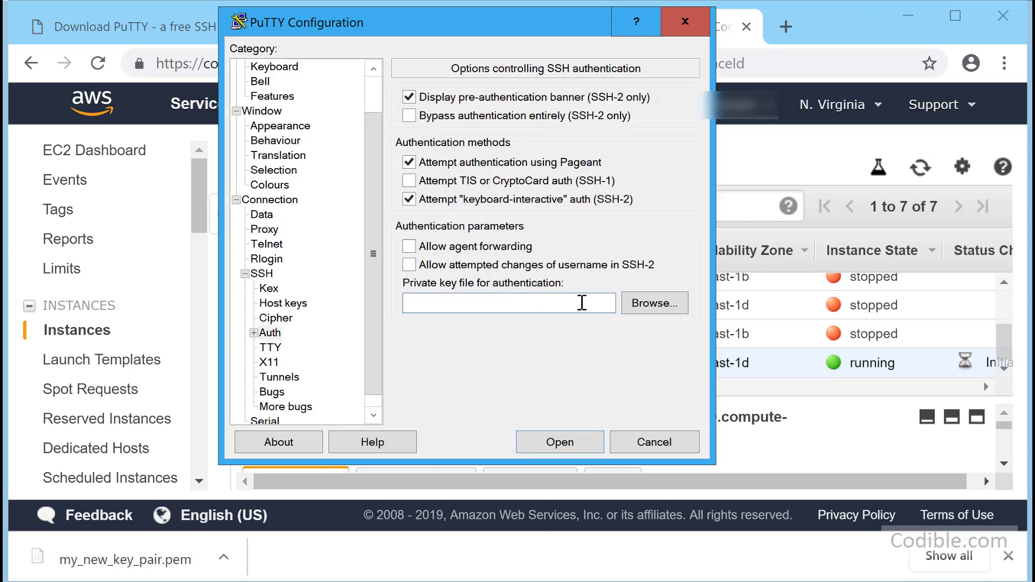
{"action": "left_click", "coordinate": [642, 308]}
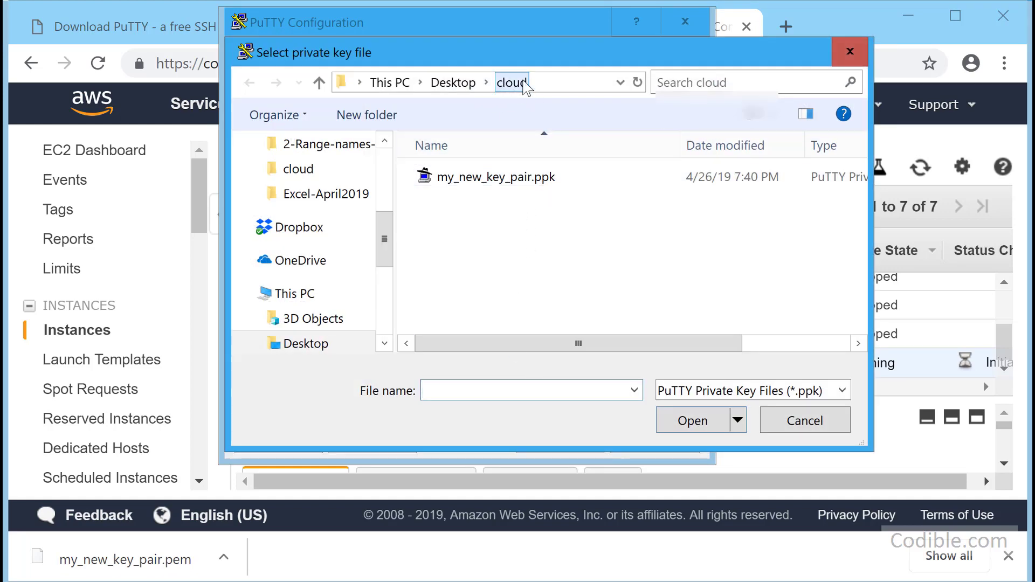
{"action": "double_click", "coordinate": [509, 183]}
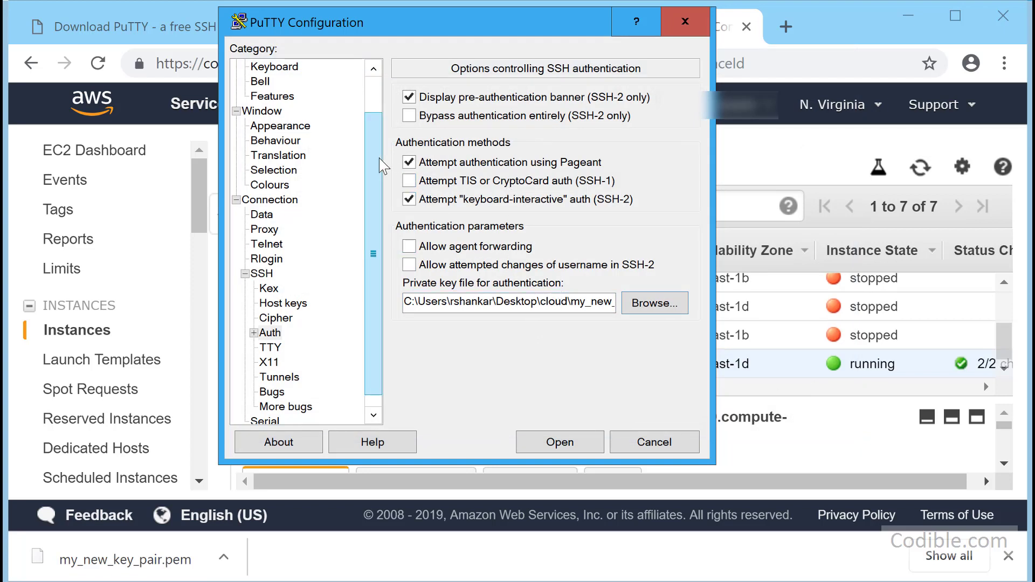
Return to the basic session options and save the connection settings as a session named aws-connec2.
{"action": "scroll", "coordinate": [381, 165], "scroll_direction": "up", "scroll_amount": 1}
{"action": "left_click", "coordinate": [275, 68]}
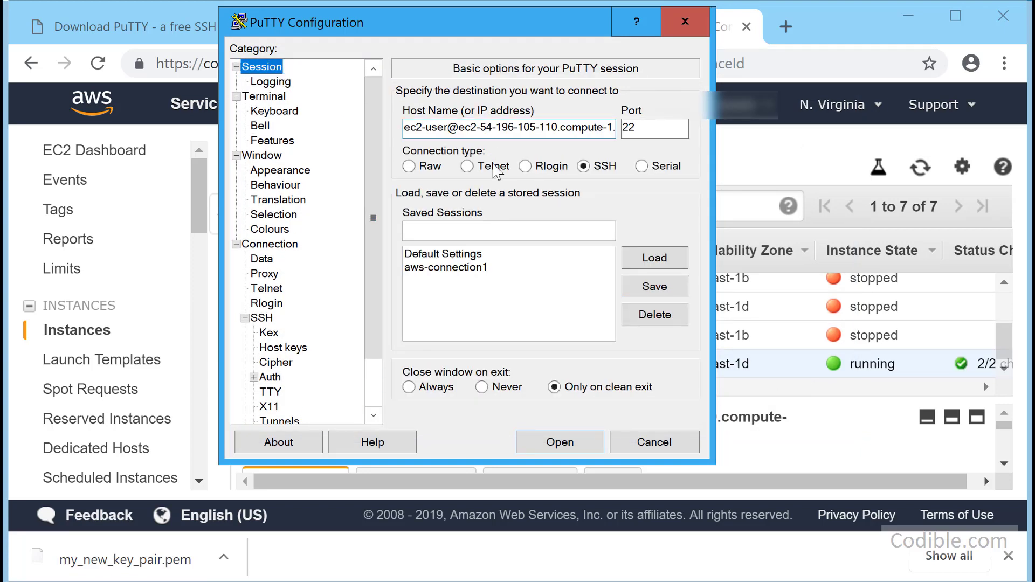
{"action": "left_click", "coordinate": [490, 229]}
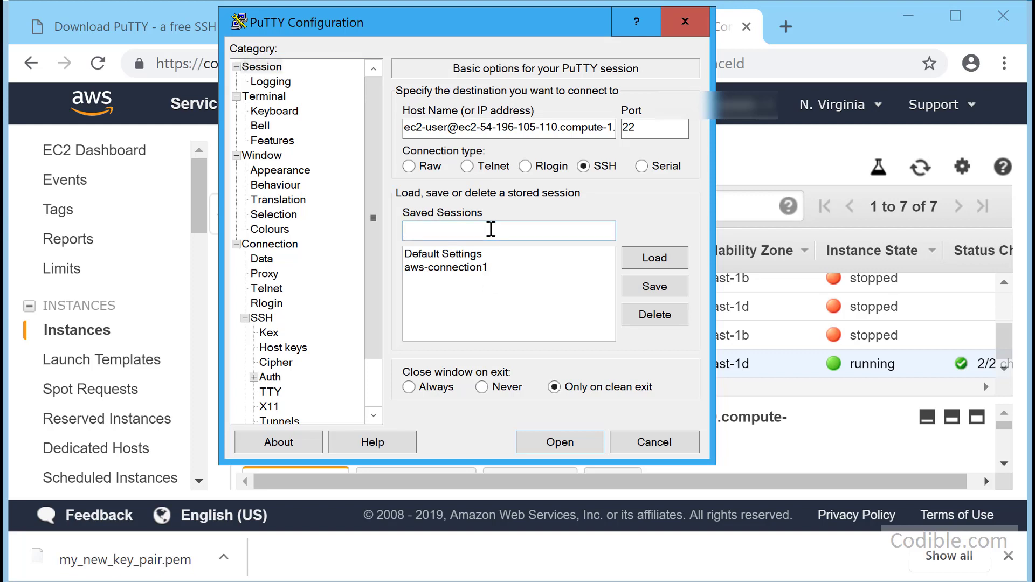
{"action": "type", "text": "a"}
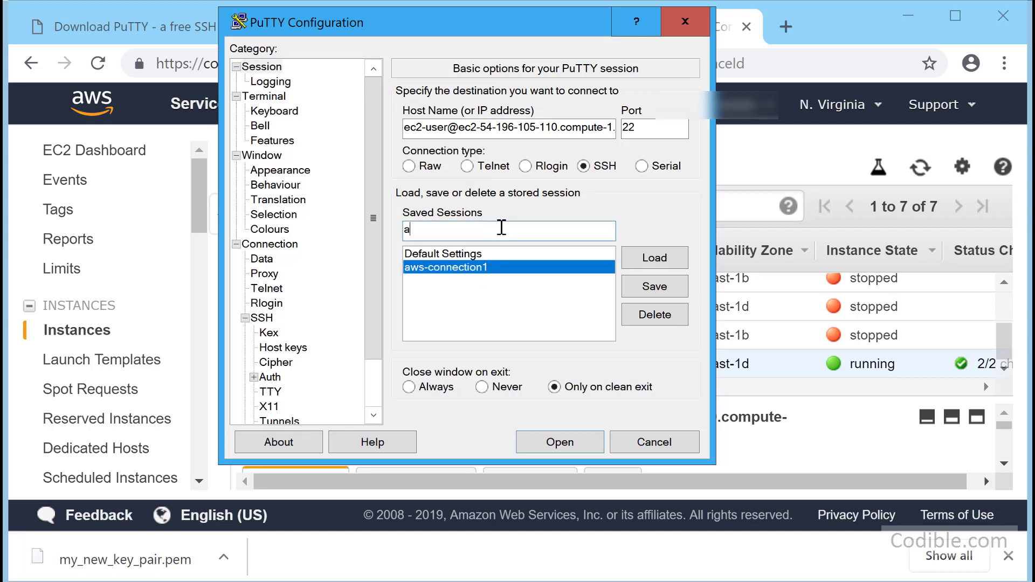
{"action": "type", "text": "ws-connec2"}
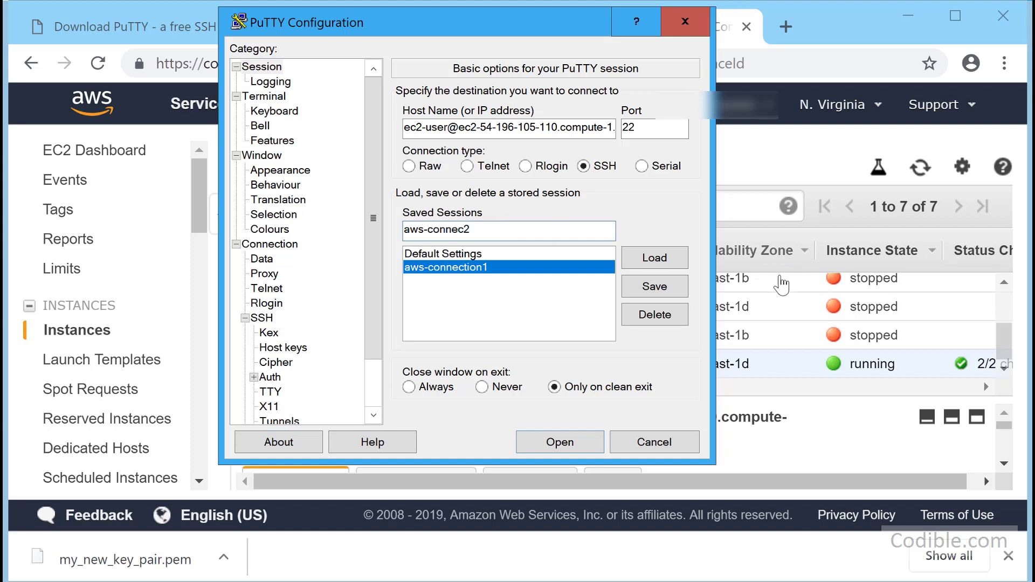
{"action": "left_click", "coordinate": [654, 294]}
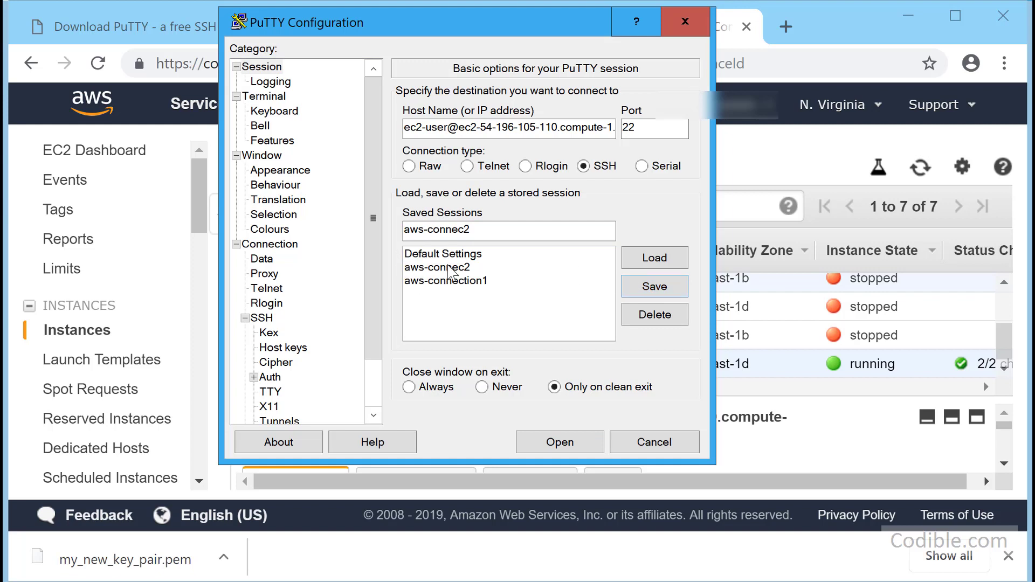
Open the SSH connection, trust and cache the server's host key, and move the terminal window fully into view.
{"action": "left_click", "coordinate": [538, 446]}
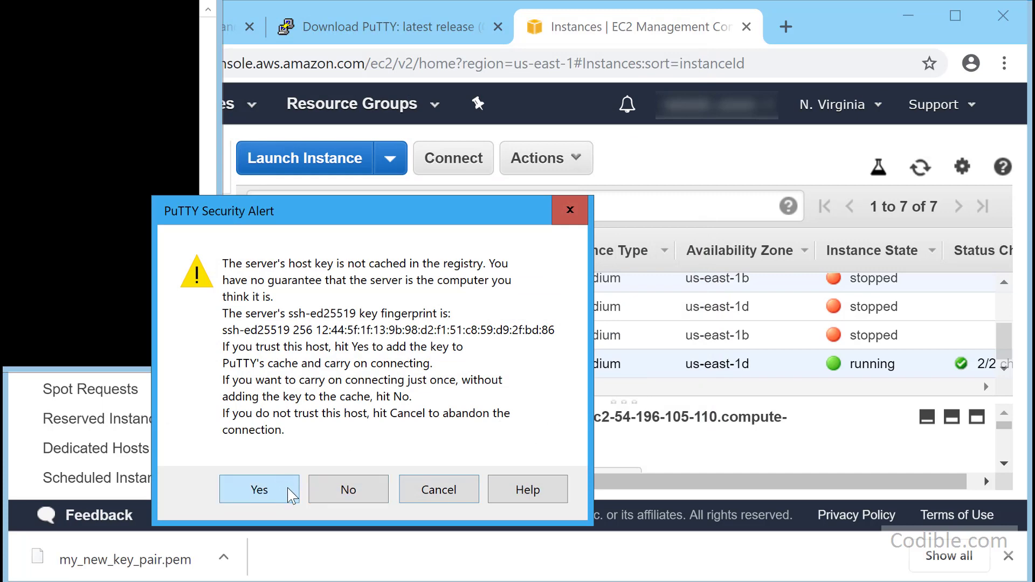
{"action": "left_click", "coordinate": [289, 492]}
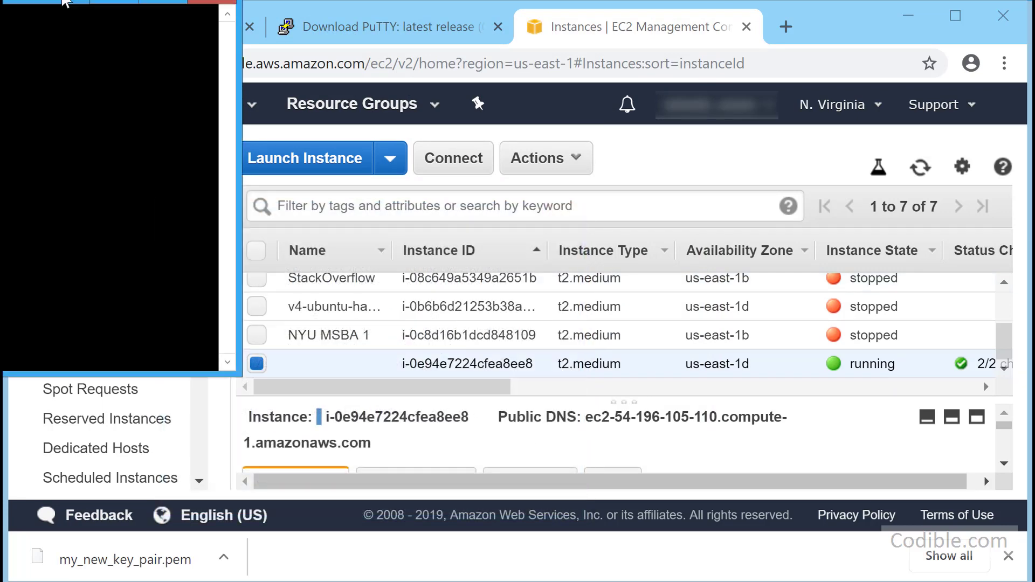
{"action": "left_click_drag", "start_coordinate": [441, 101], "coordinate": [667, 120]}
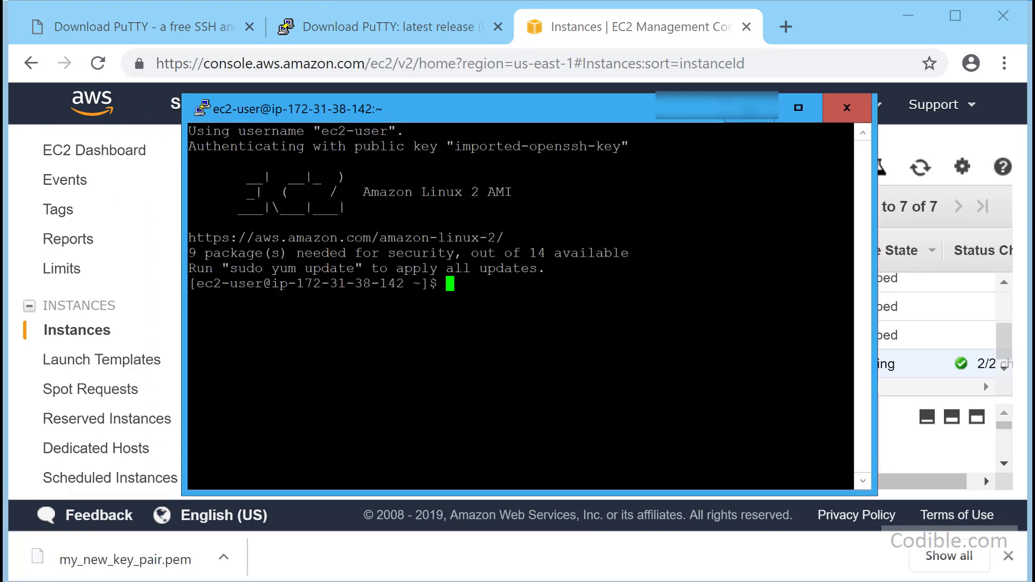
End the remote terminal session with the exit command.
{"action": "left_click_drag", "start_coordinate": [456, 284], "coordinate": [231, 146]}
{"action": "left_click", "coordinate": [231, 147]}
{"action": "type", "text": "exit"}
{"action": "key", "text": "Return"}
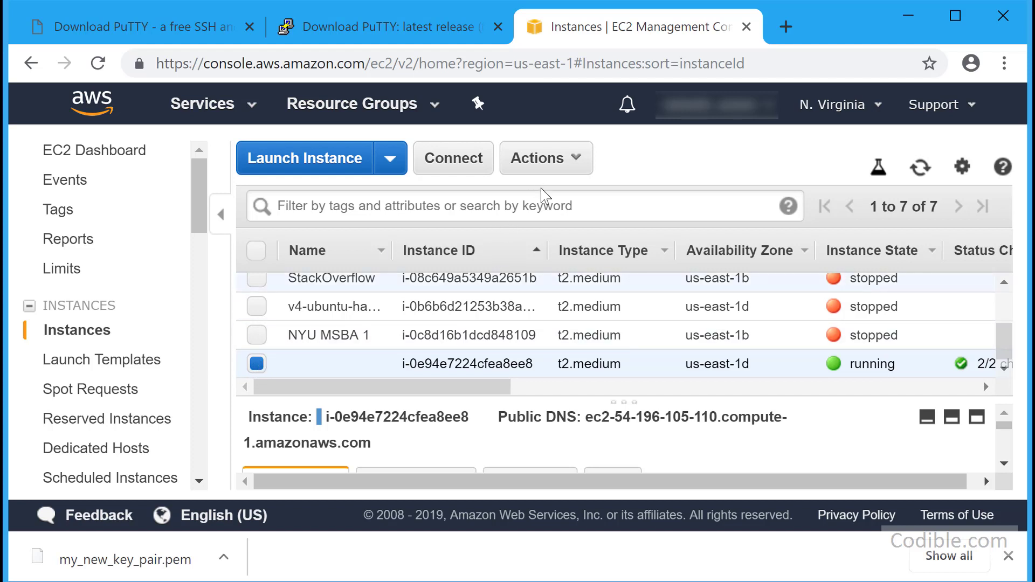
Stop the running t2.medium instance i-0e94e7224cfea8ee8 in the EC2 console.
{"action": "left_click", "coordinate": [566, 164]}
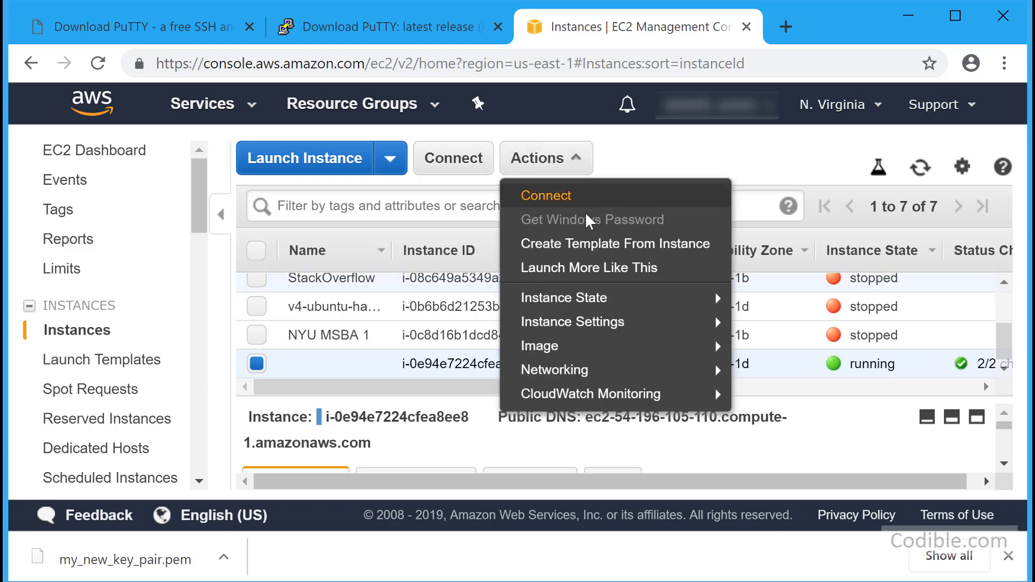
{"action": "mouse_move", "coordinate": [615, 298]}
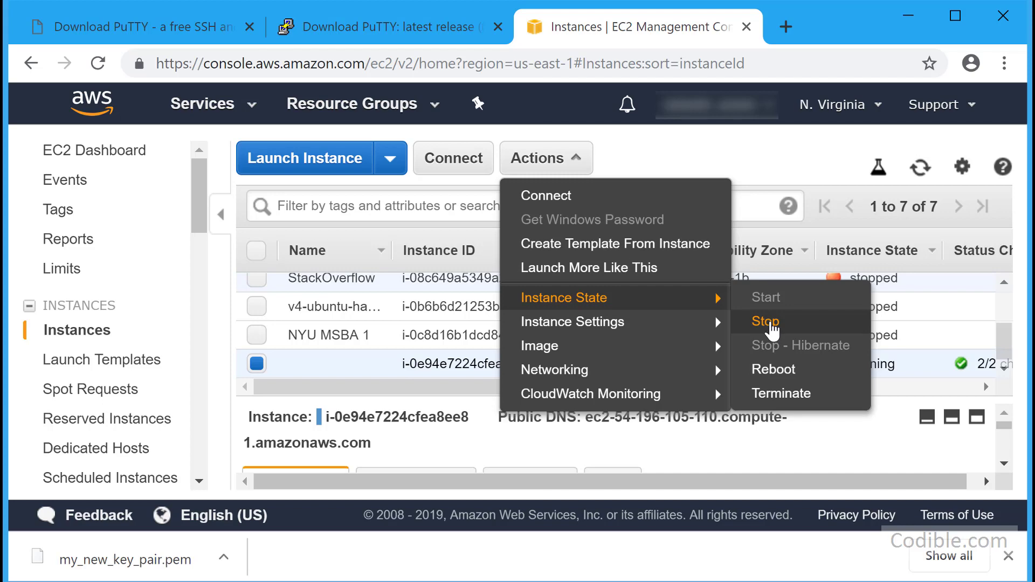
{"action": "left_click", "coordinate": [770, 324]}
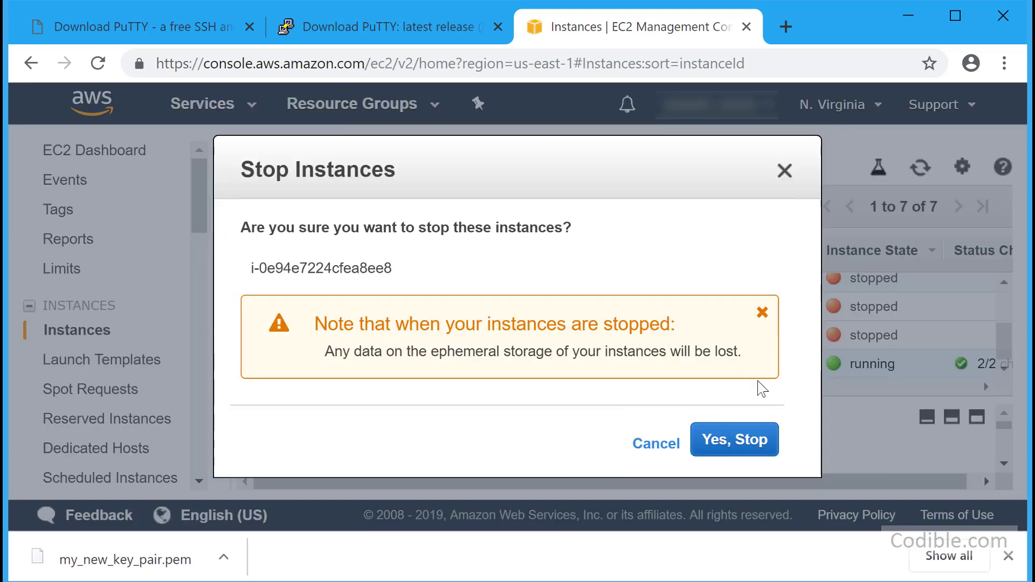
{"action": "left_click", "coordinate": [721, 453]}
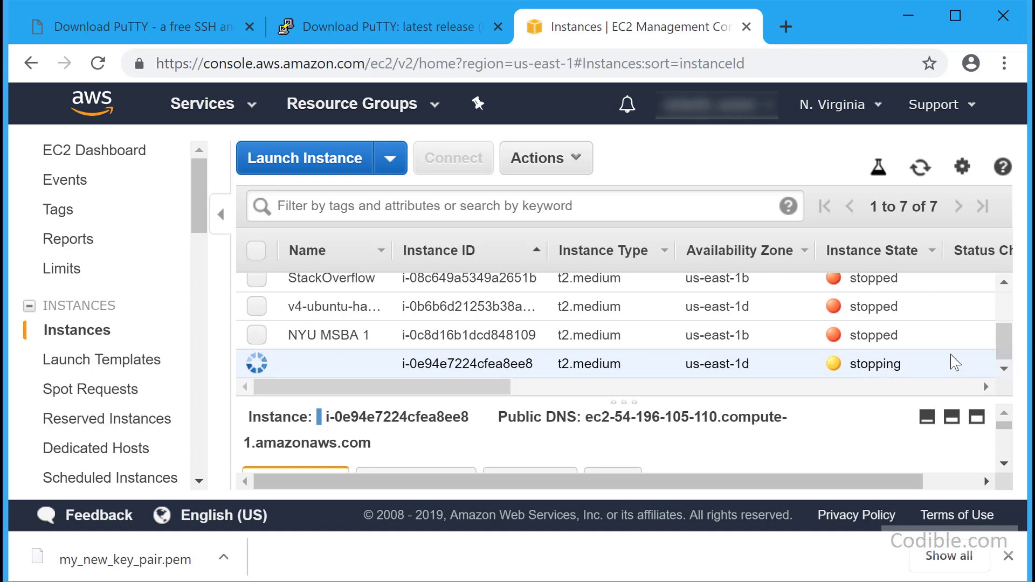
{"action": "double_click", "coordinate": [855, 364]}
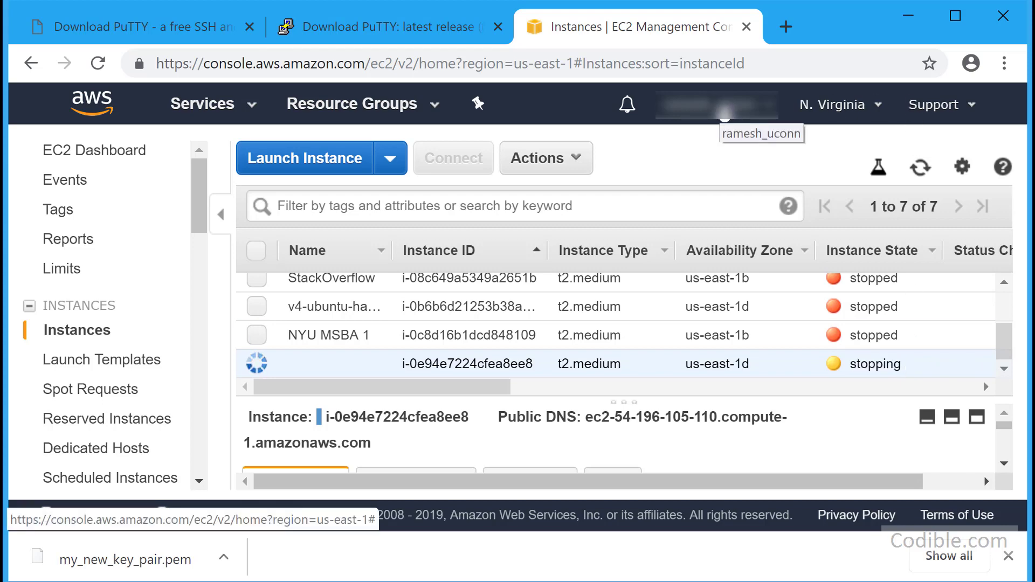
Sign out of the AWS account and sign back in to the management console.
{"action": "left_click", "coordinate": [725, 114]}
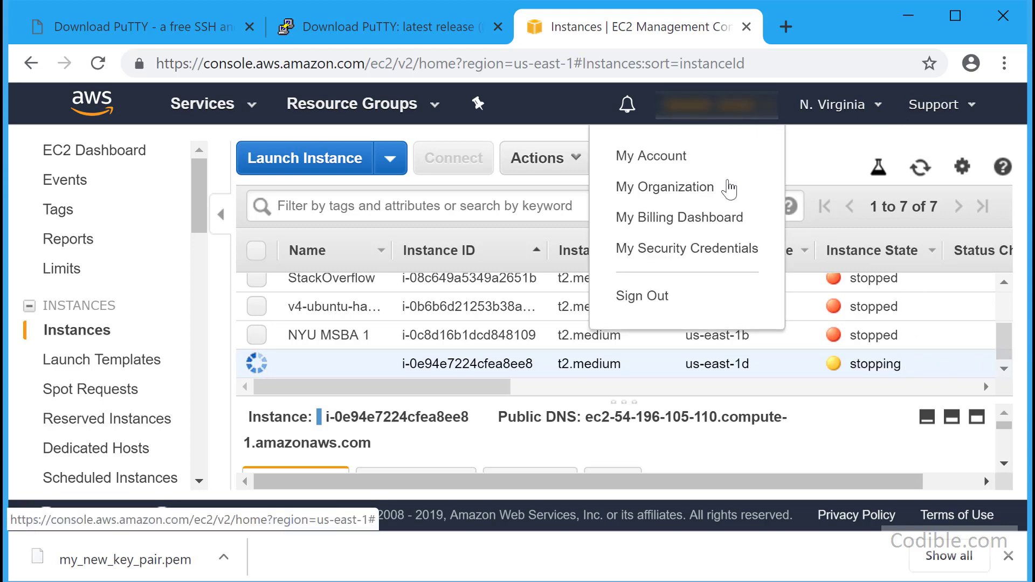
{"action": "left_click", "coordinate": [652, 301]}
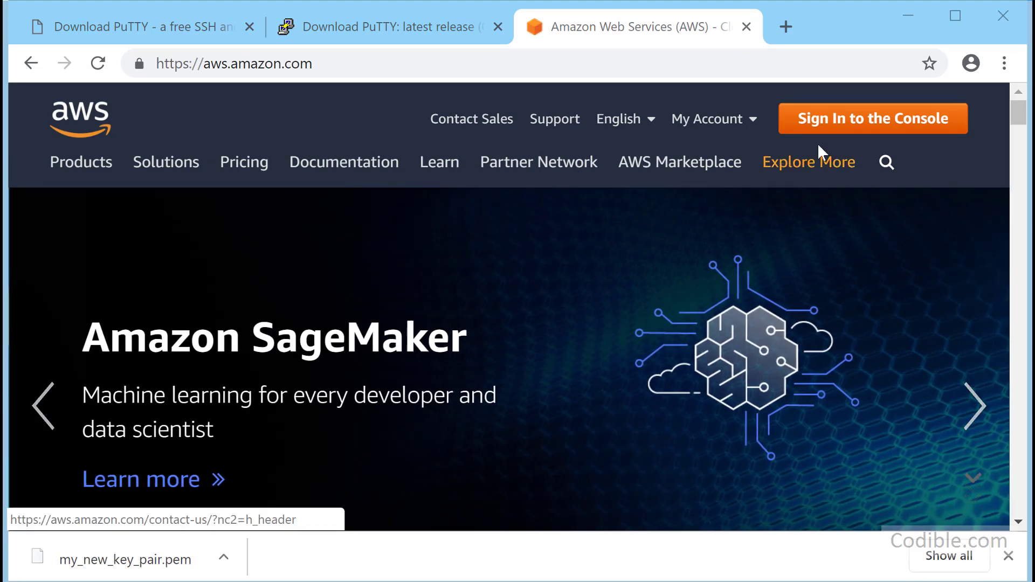
{"action": "left_click", "coordinate": [838, 132]}
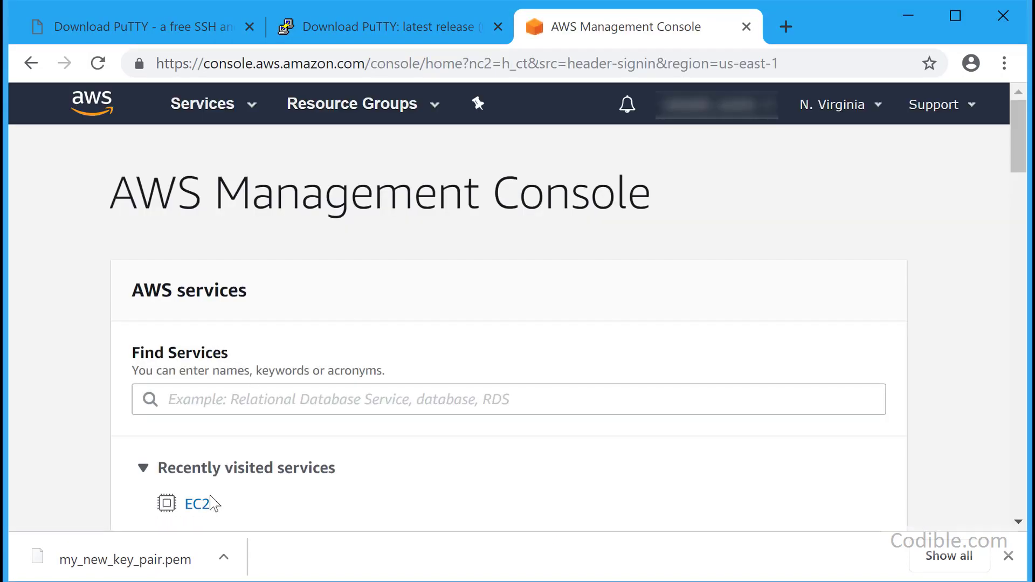
Open the EC2 instance list and start the stopped instance i-0e94e7224cfea8ee8.
{"action": "left_click", "coordinate": [200, 506]}
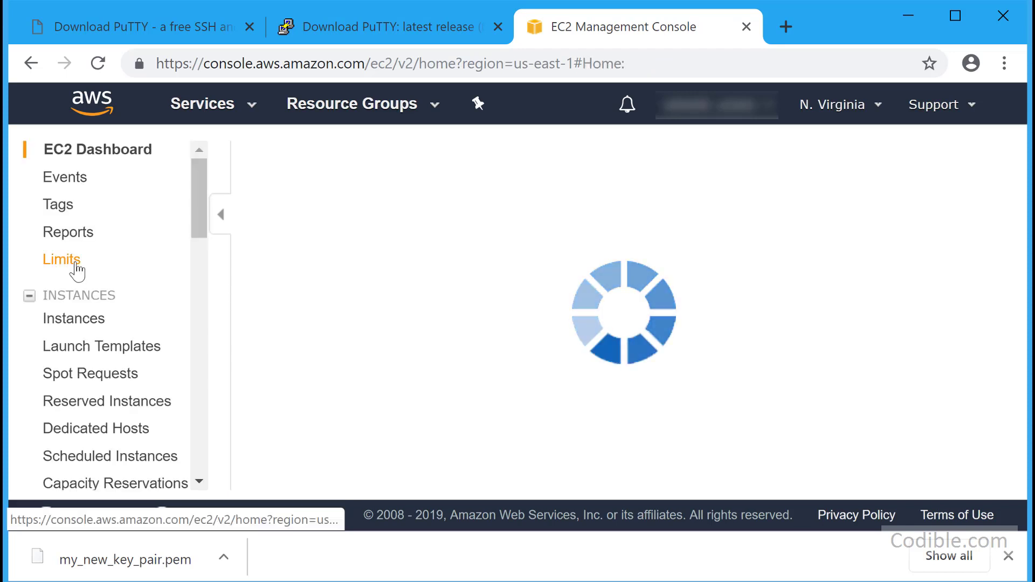
{"action": "left_click", "coordinate": [75, 321]}
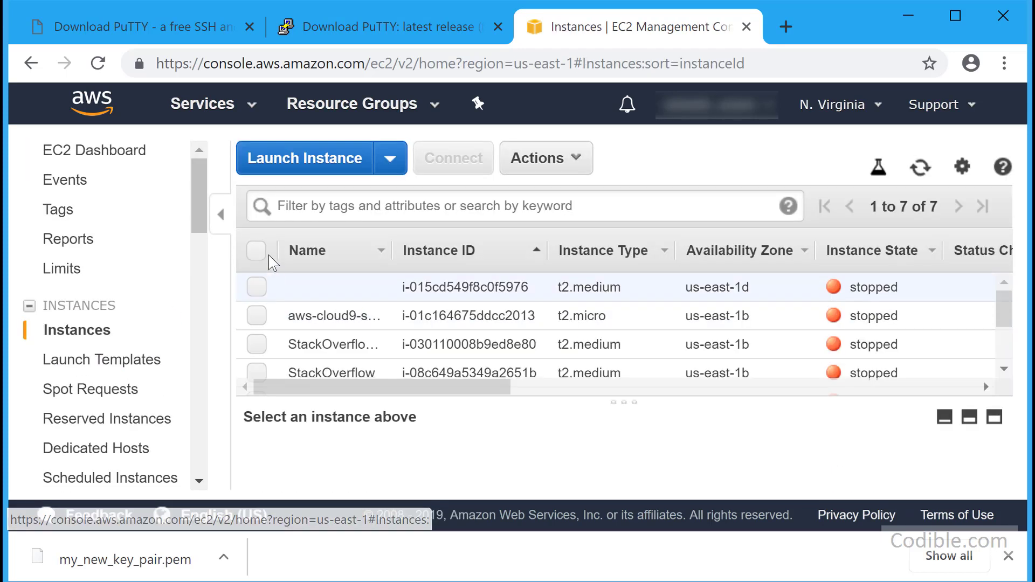
{"action": "scroll", "coordinate": [302, 345], "scroll_direction": "down", "scroll_amount": 3}
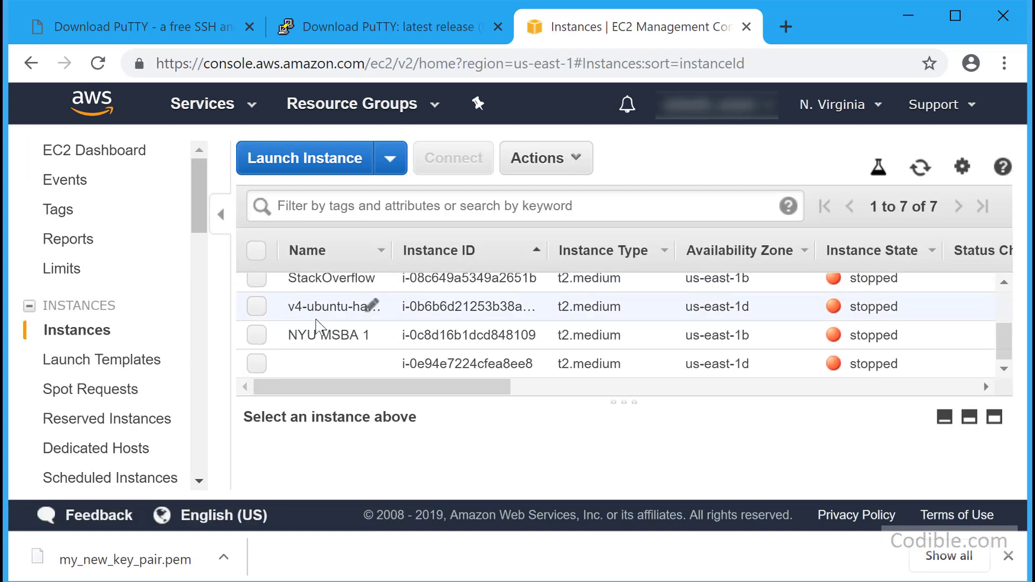
{"action": "left_click", "coordinate": [257, 364]}
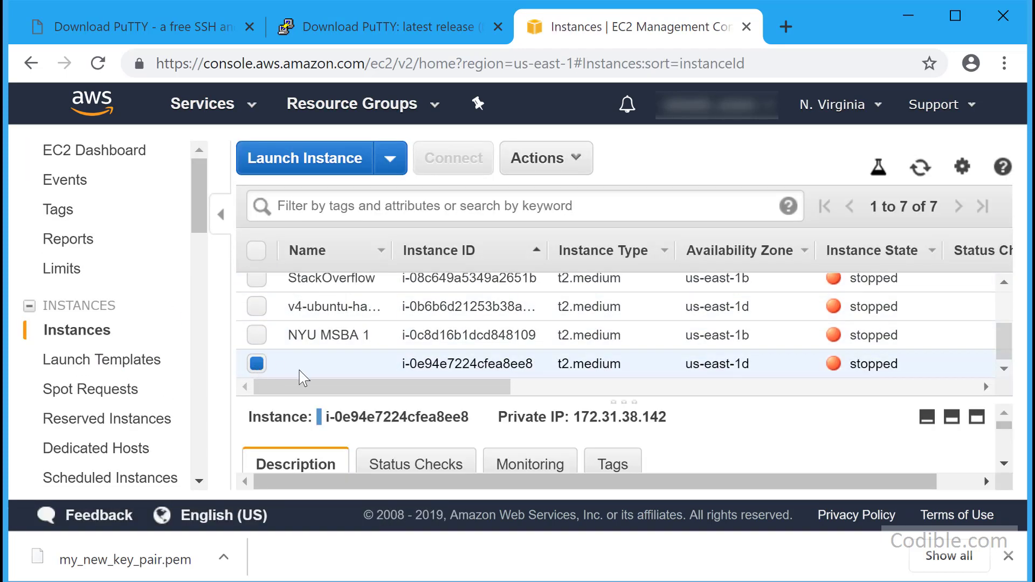
{"action": "left_click", "coordinate": [580, 174]}
{"action": "mouse_move", "coordinate": [588, 298]}
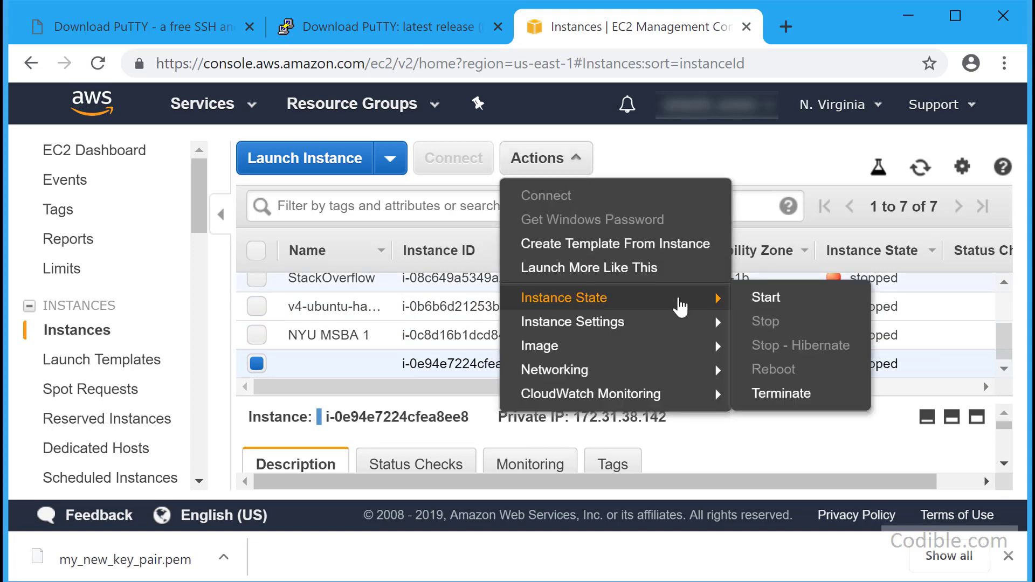
{"action": "left_click", "coordinate": [750, 300]}
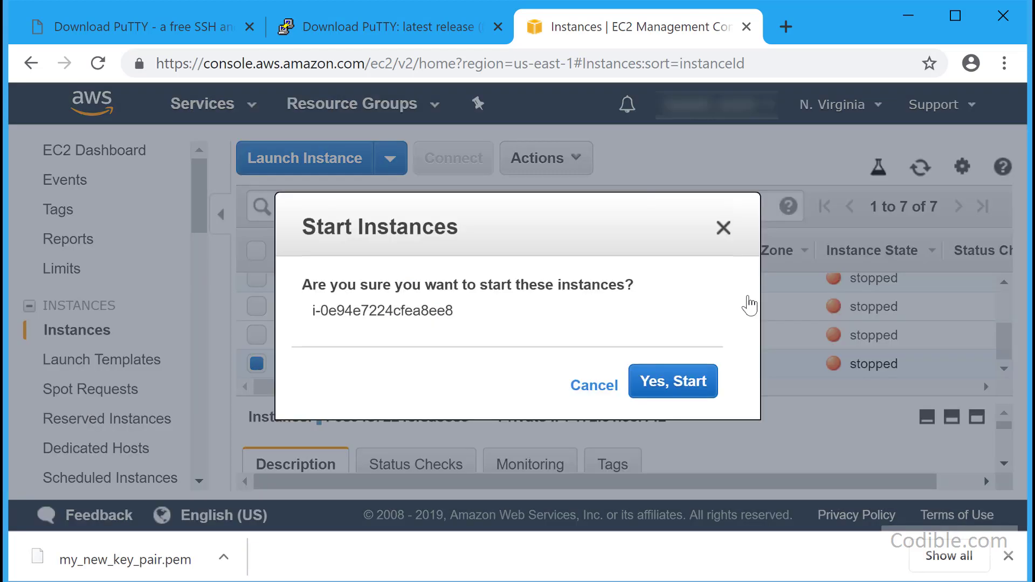
{"action": "left_click", "coordinate": [688, 393]}
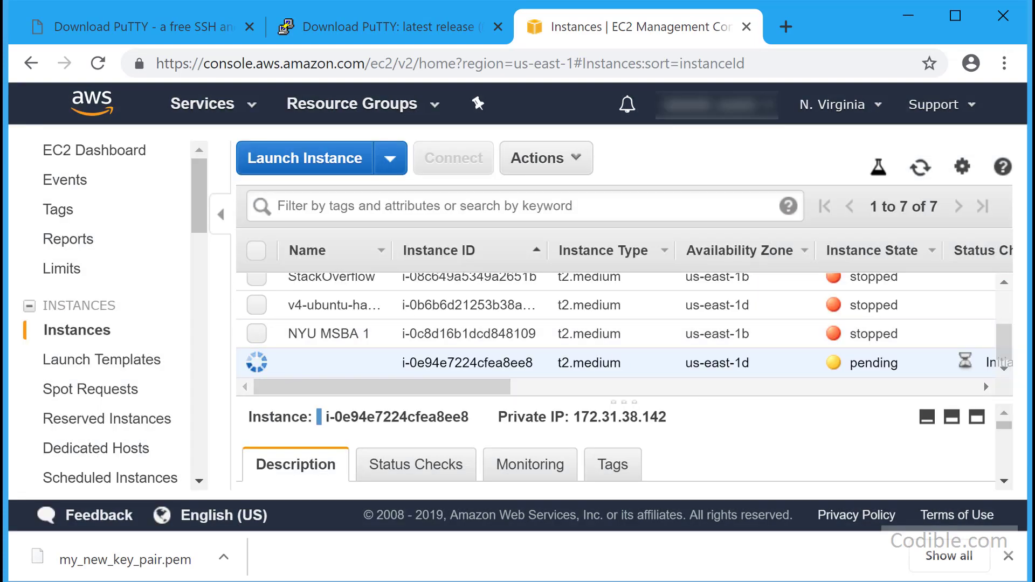
Switch to PuTTY Configuration and load the saved session aws-connec2.
{"action": "left_click", "coordinate": [162, 581]}
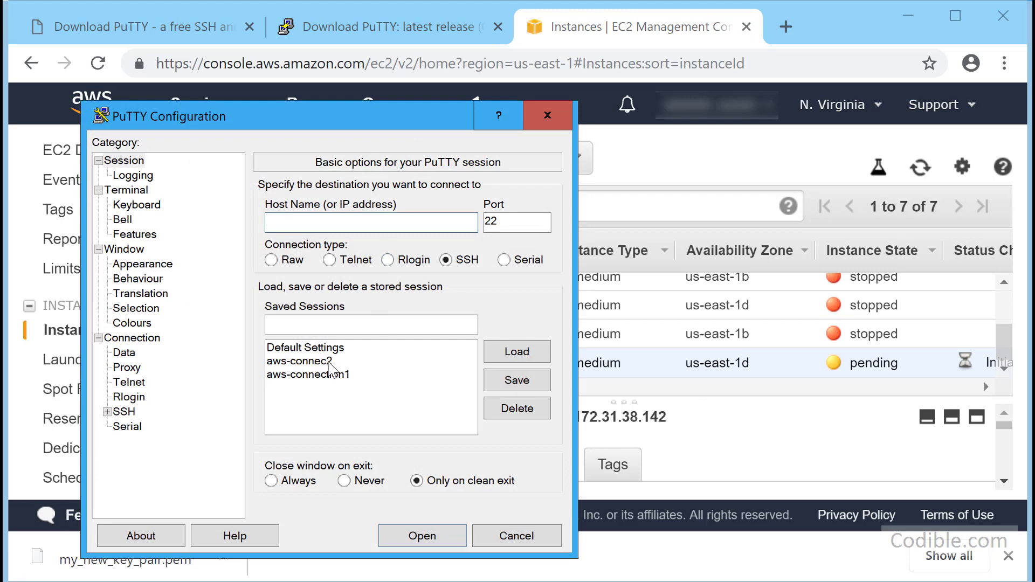
{"action": "left_click", "coordinate": [330, 363]}
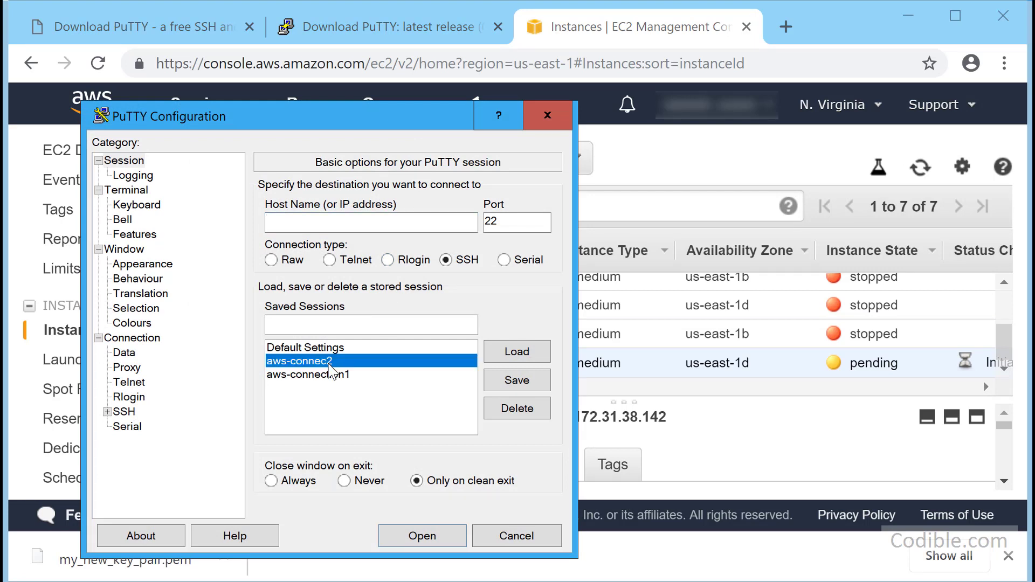
{"action": "left_click", "coordinate": [504, 351]}
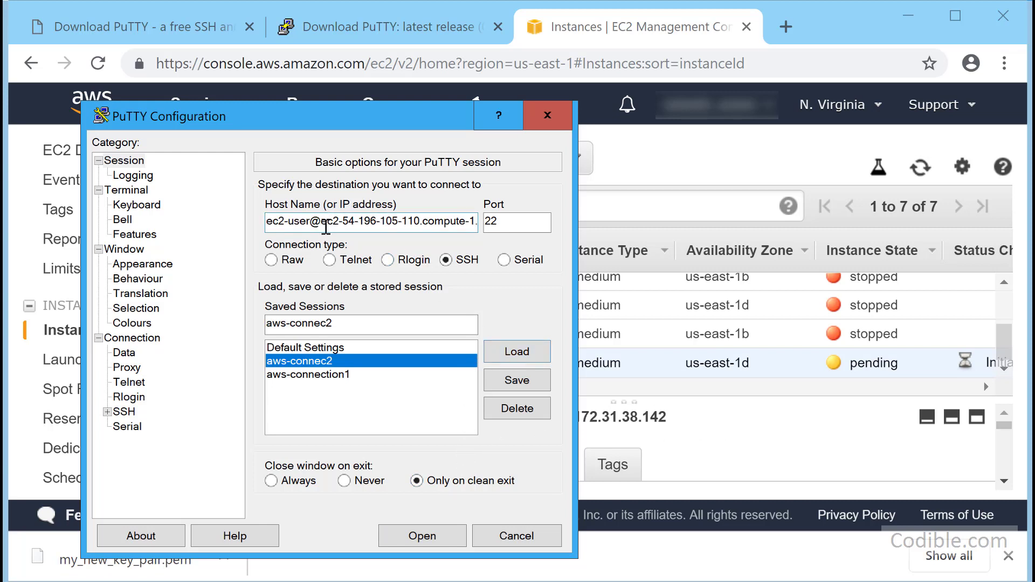
{"action": "left_click_drag", "start_coordinate": [321, 225], "coordinate": [434, 226]}
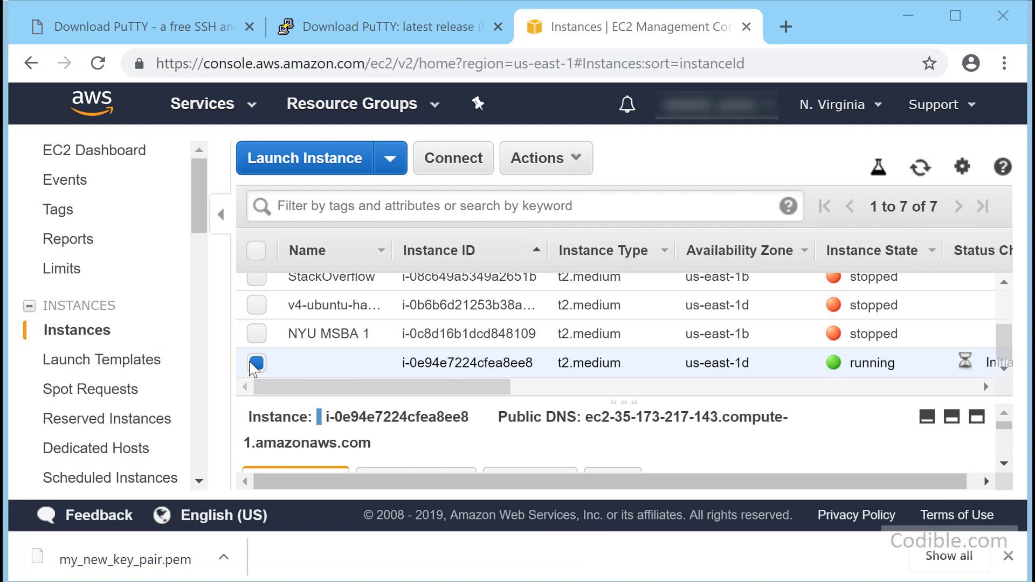
{"action": "left_click", "coordinate": [475, 173]}
{"action": "scroll", "coordinate": [455, 437], "scroll_direction": "down", "scroll_amount": 4}
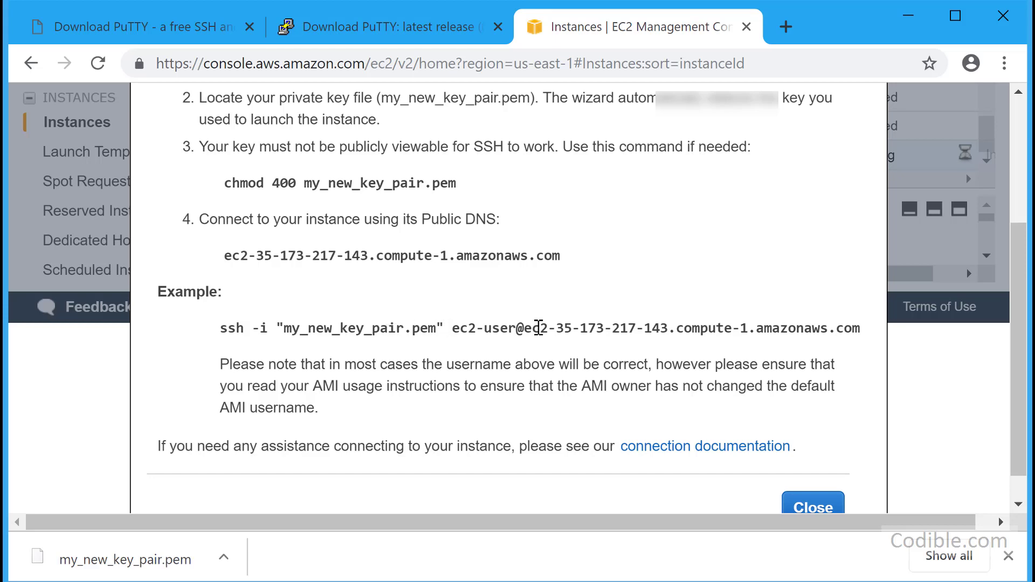
{"action": "left_click_drag", "start_coordinate": [452, 328], "coordinate": [856, 329]}
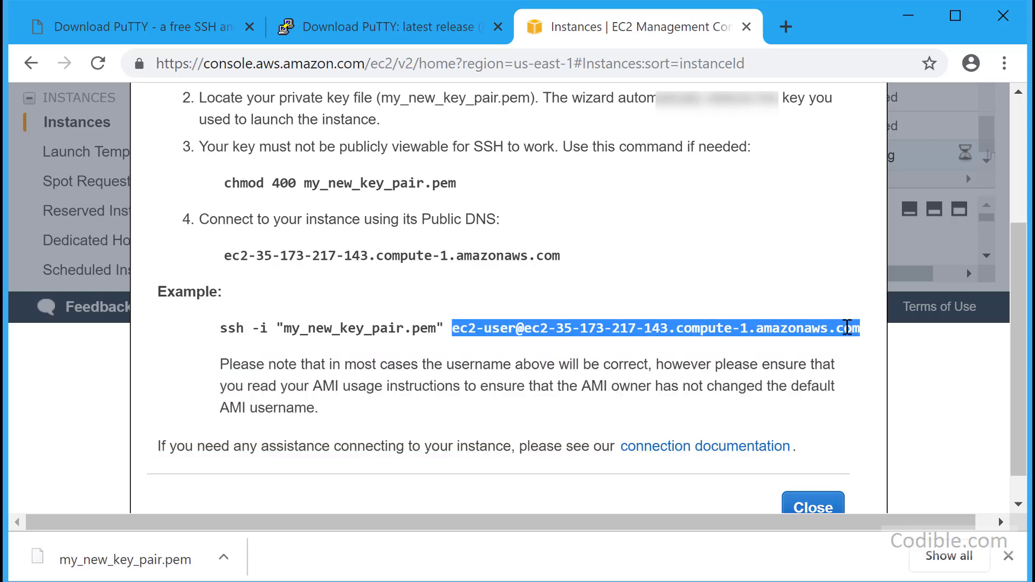
{"action": "right_click", "coordinate": [847, 328]}
{"action": "left_click", "coordinate": [884, 340]}
{"action": "key", "text": "alt+Tab"}
{"action": "key", "text": "alt+n"}
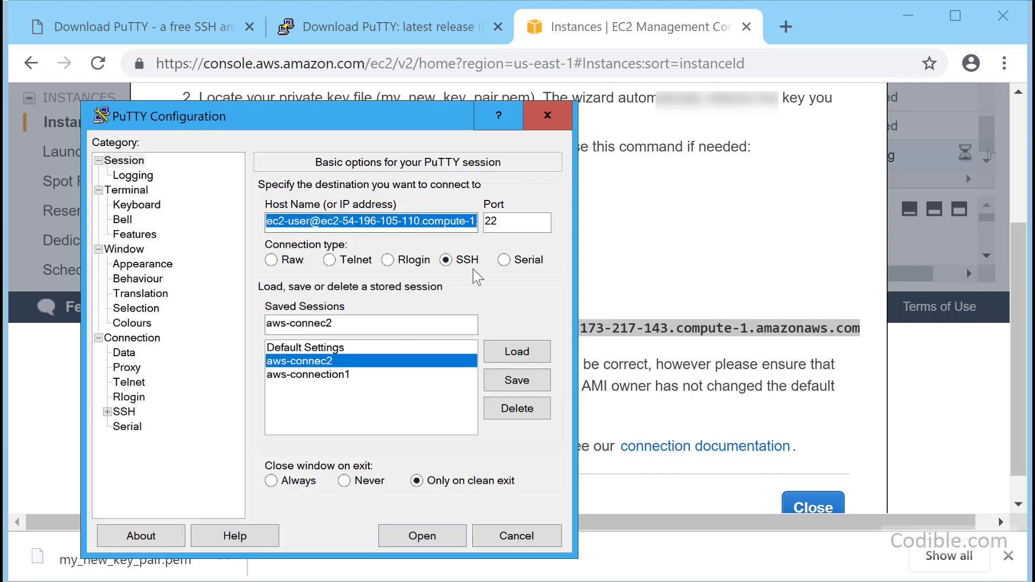
{"action": "key", "text": "ctrl+v"}
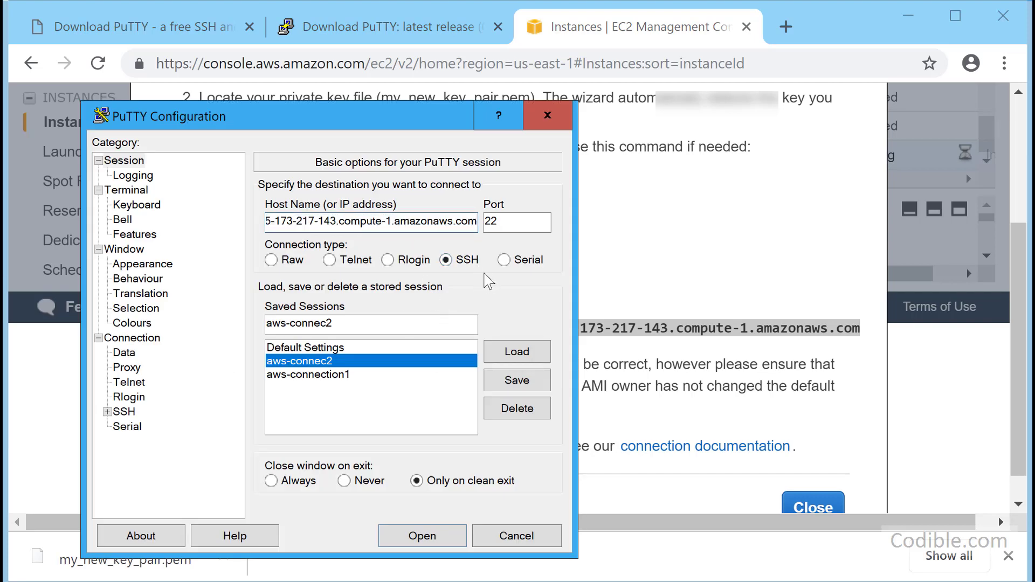
{"action": "left_click", "coordinate": [513, 381]}
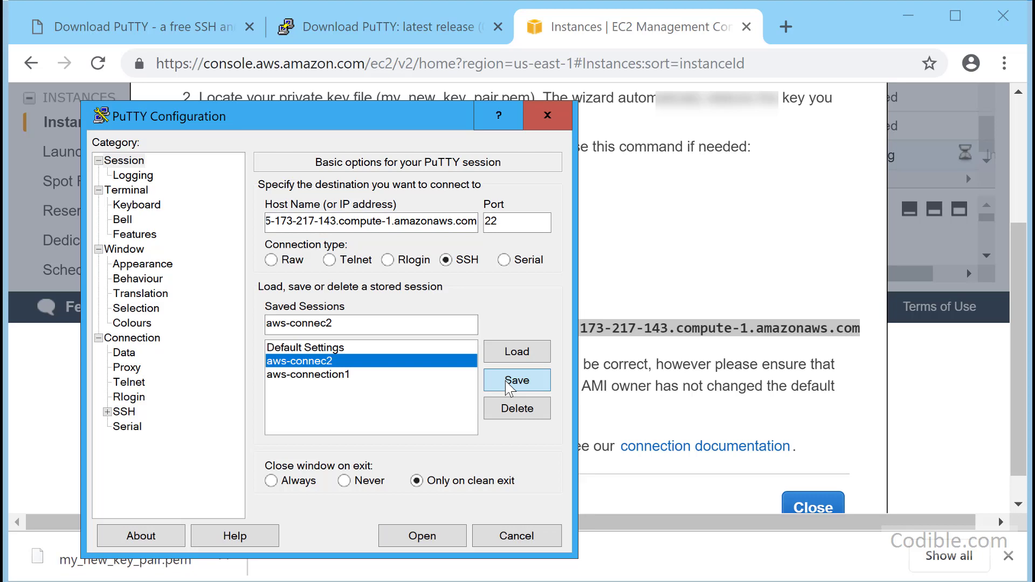
Connect to the instance with the updated session, trusting and caching its host key, and end the SSH session with exit.
{"action": "left_click", "coordinate": [454, 537]}
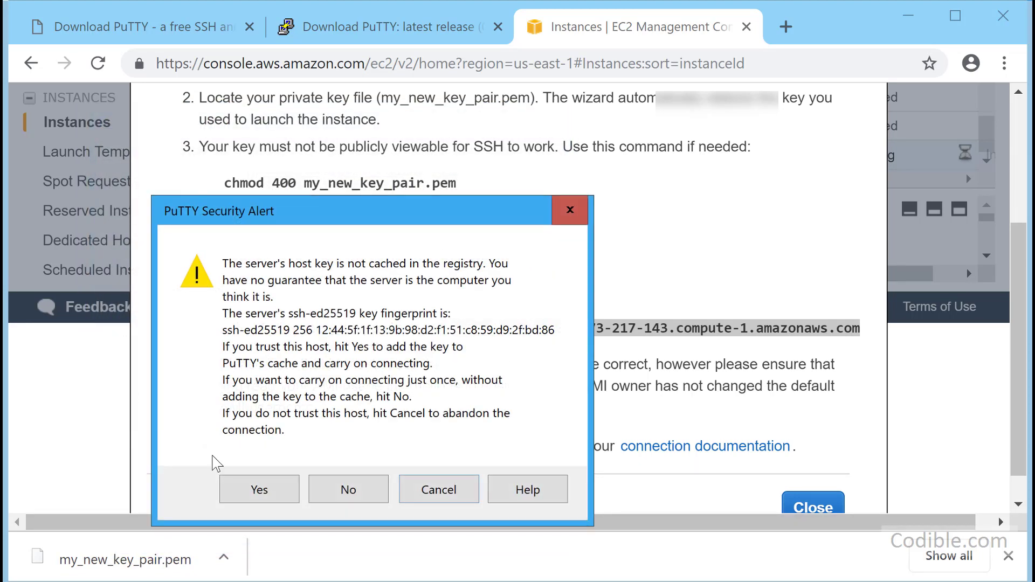
{"action": "left_click", "coordinate": [253, 492]}
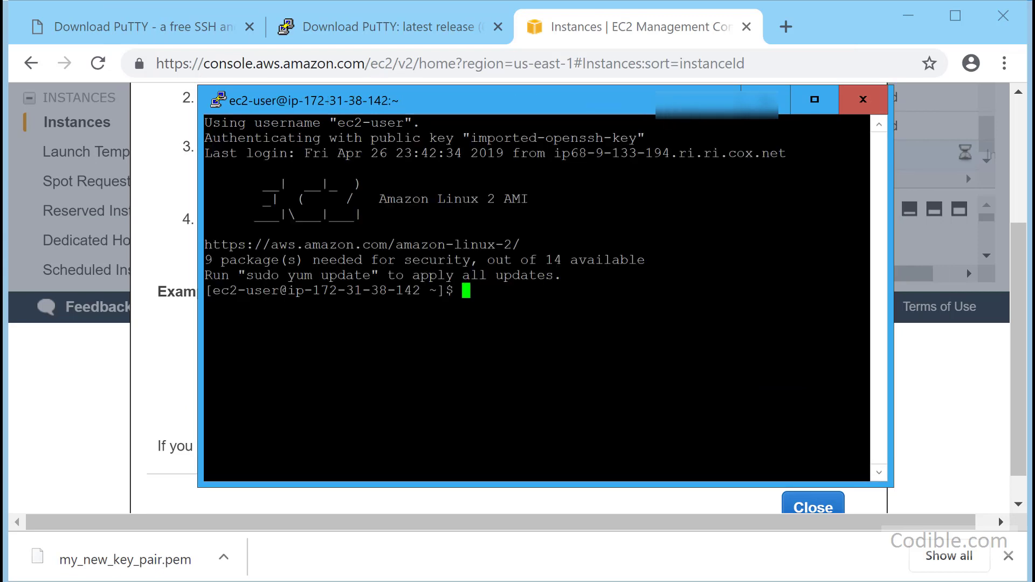
{"action": "type", "text": "exit"}
{"action": "key", "text": "Return"}
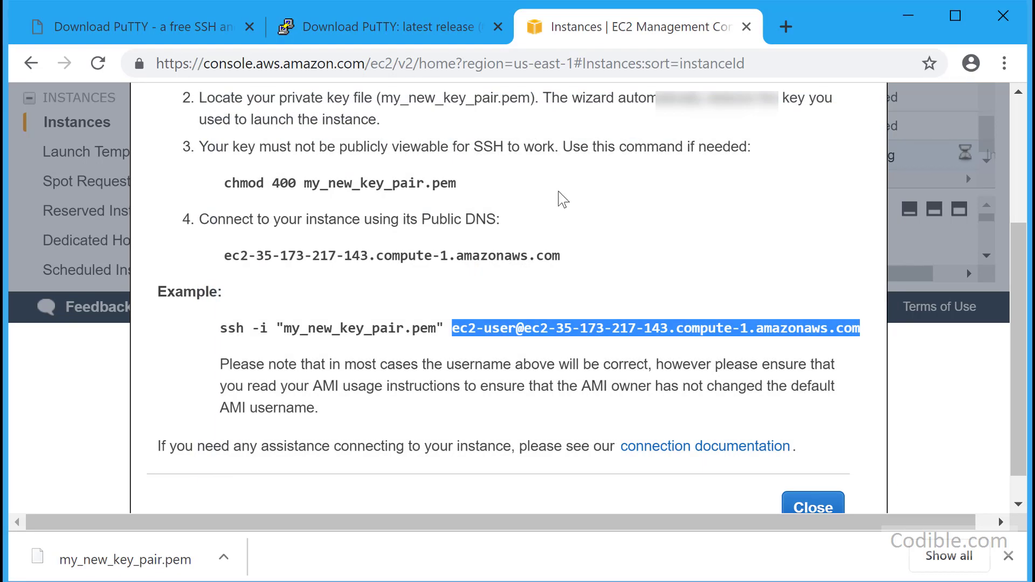
Dismiss the connection instructions to stop instance i-0e94e7224cfea8ee8, and sign out of the AWS account.
{"action": "left_click", "coordinate": [814, 506]}
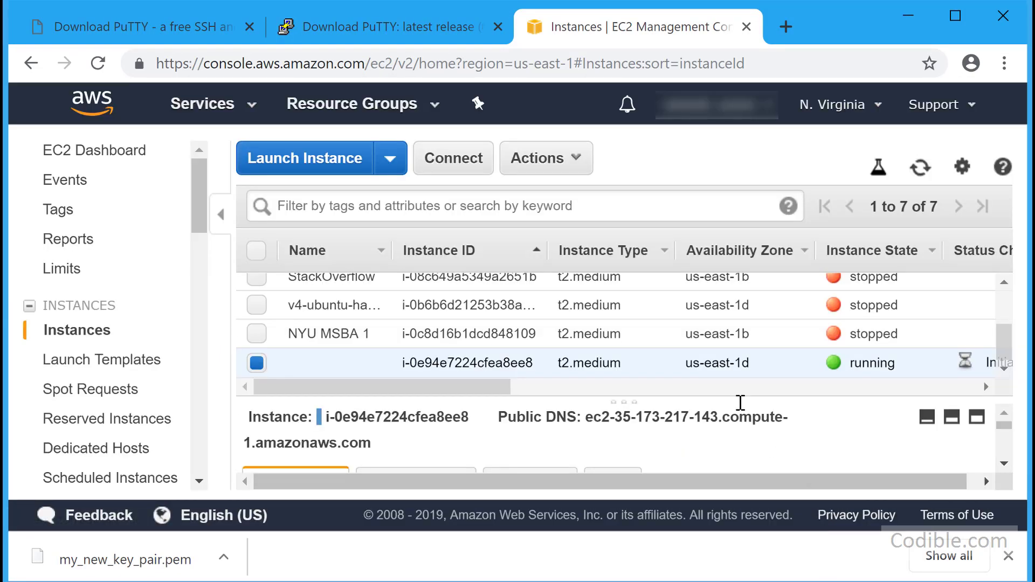
{"action": "left_click", "coordinate": [563, 171]}
{"action": "mouse_move", "coordinate": [669, 303]}
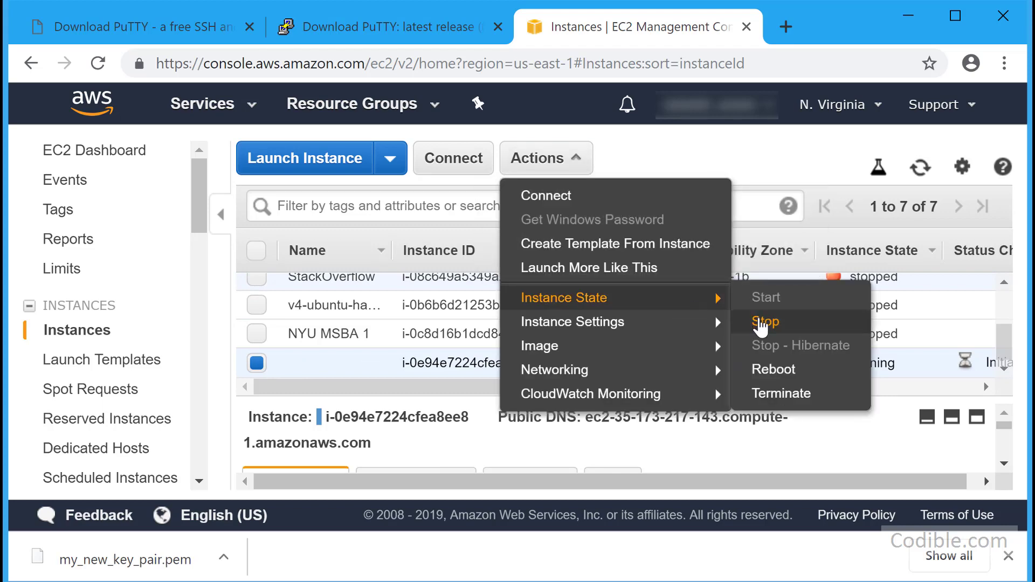
{"action": "left_click", "coordinate": [764, 322]}
{"action": "left_click", "coordinate": [733, 439]}
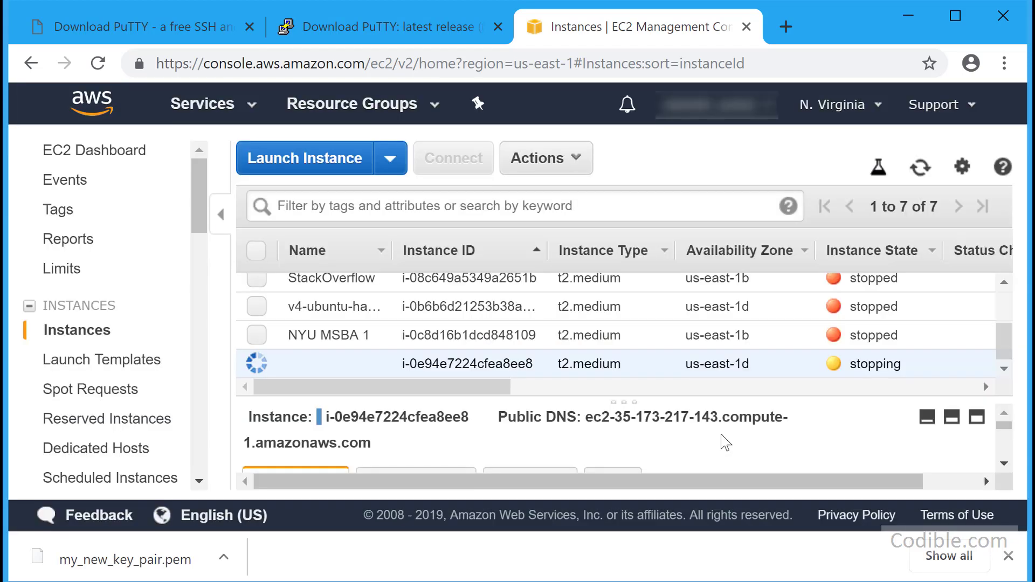
{"action": "left_click", "coordinate": [717, 104]}
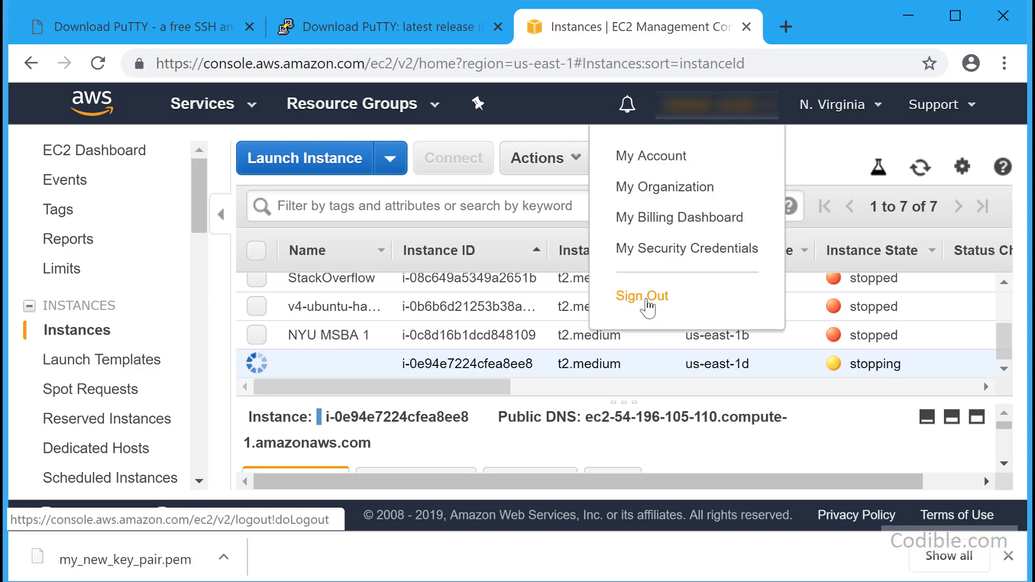
{"action": "left_click", "coordinate": [647, 303]}
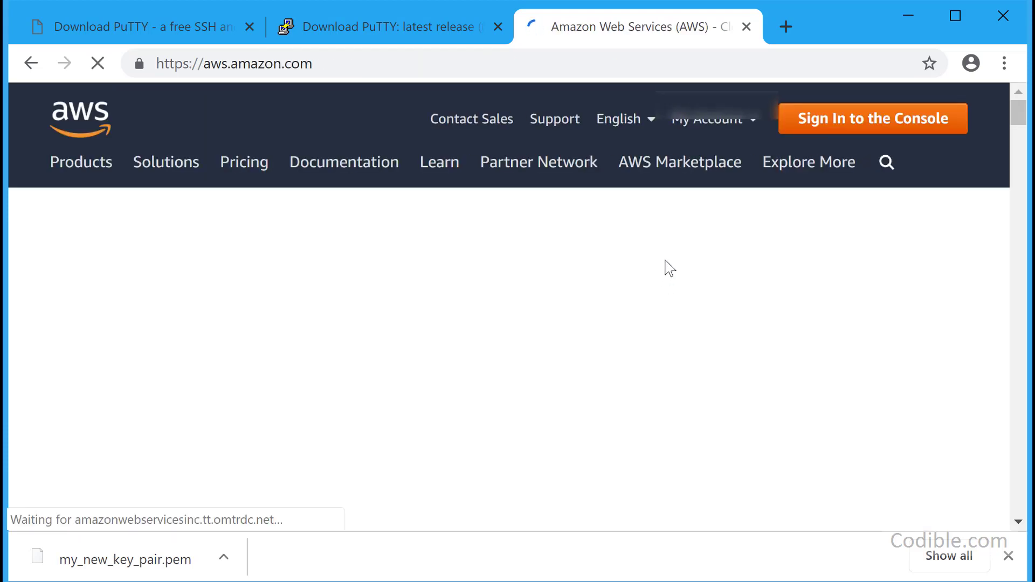